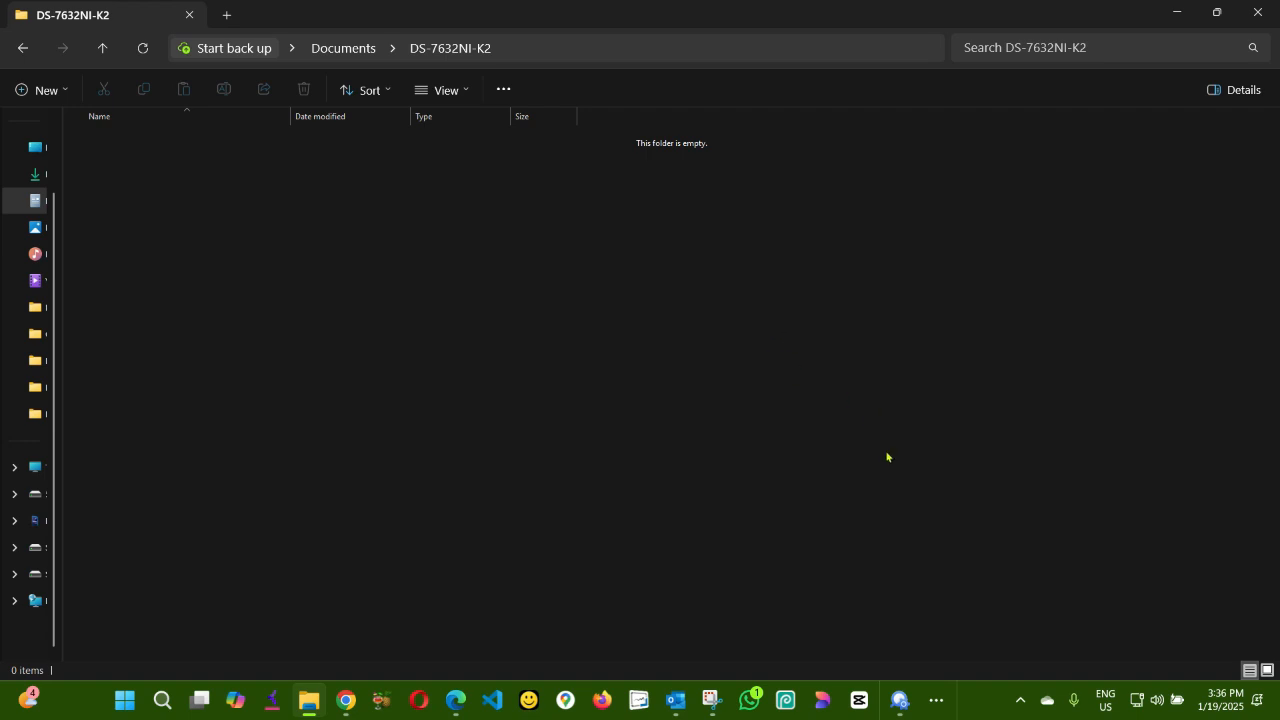
Open SADP and check the DS-7632NI-K2 NVR in the online device list.
mouse_move(899, 690)
click(931, 625)
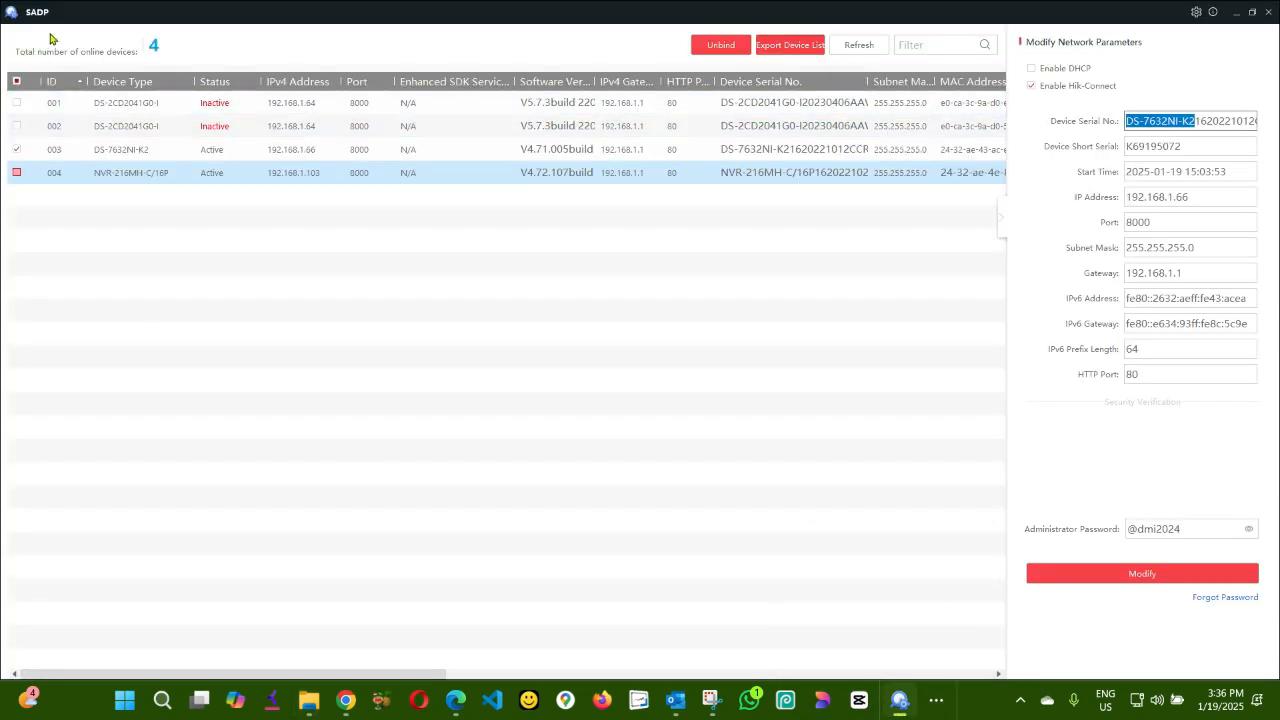
click(15, 151)
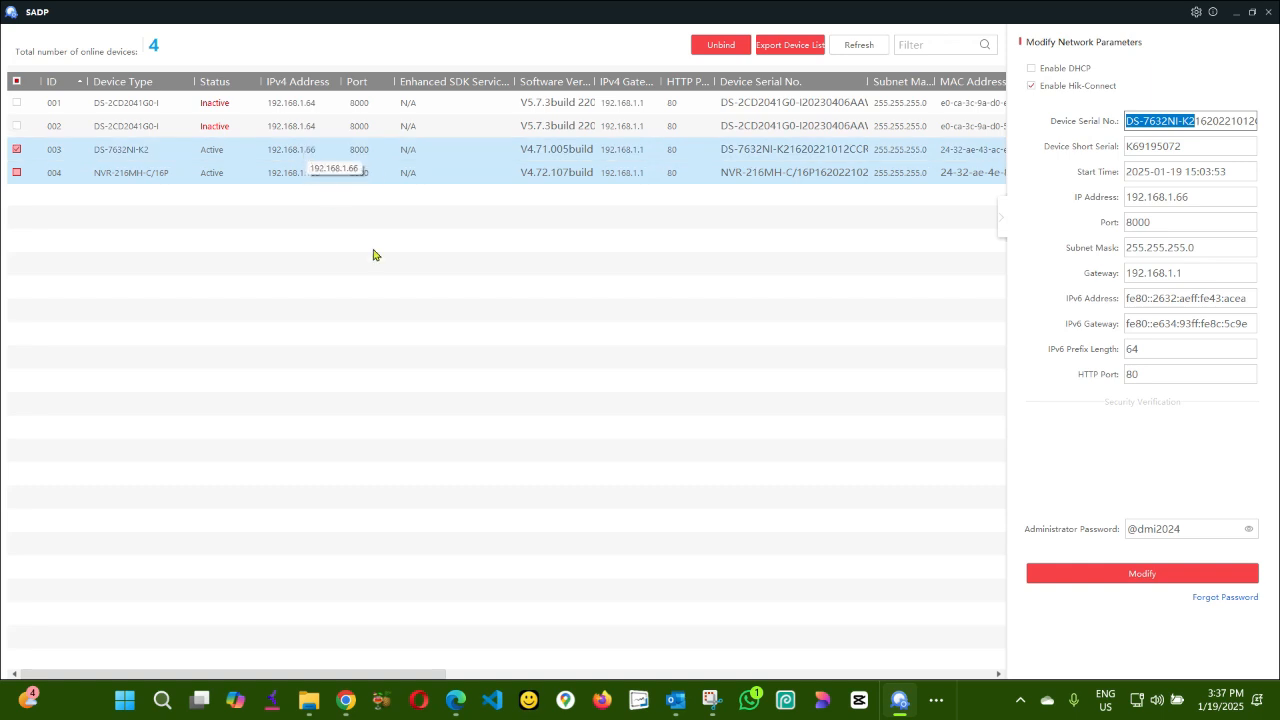
Log in to the NVR web interface as admin with the administrator password, declining to save the password.
mouse_move(455, 705)
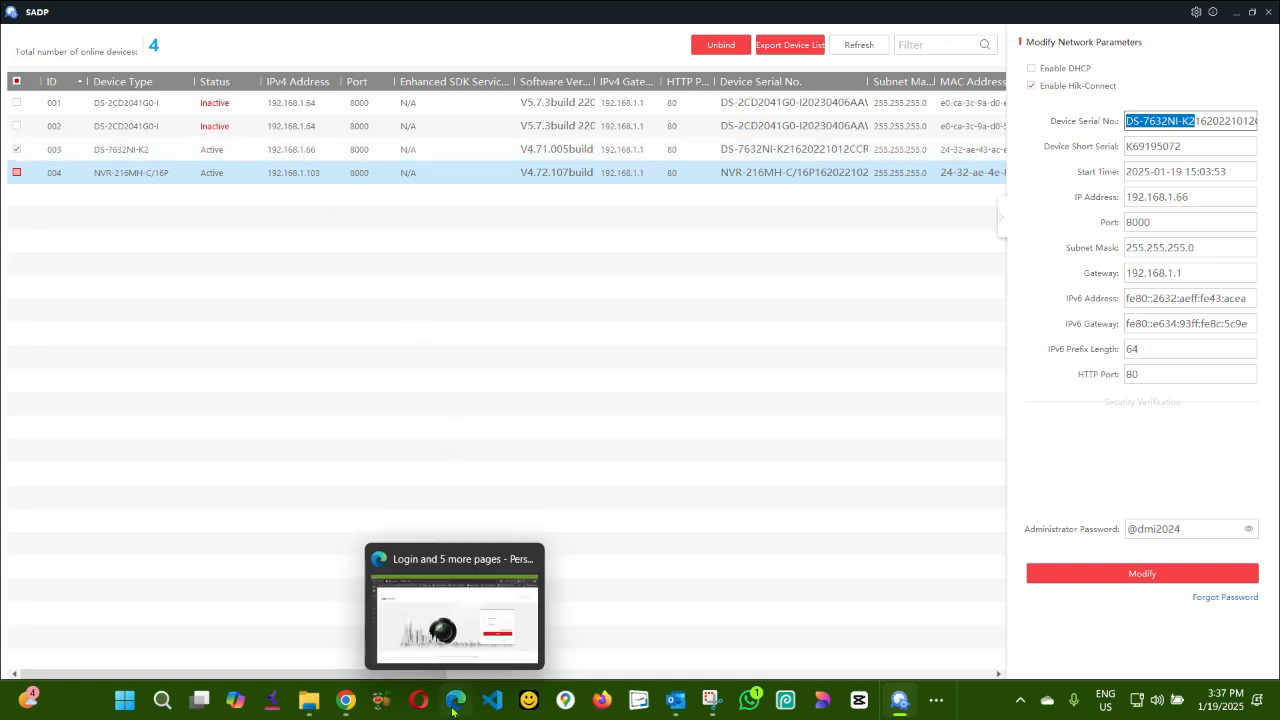
click(472, 622)
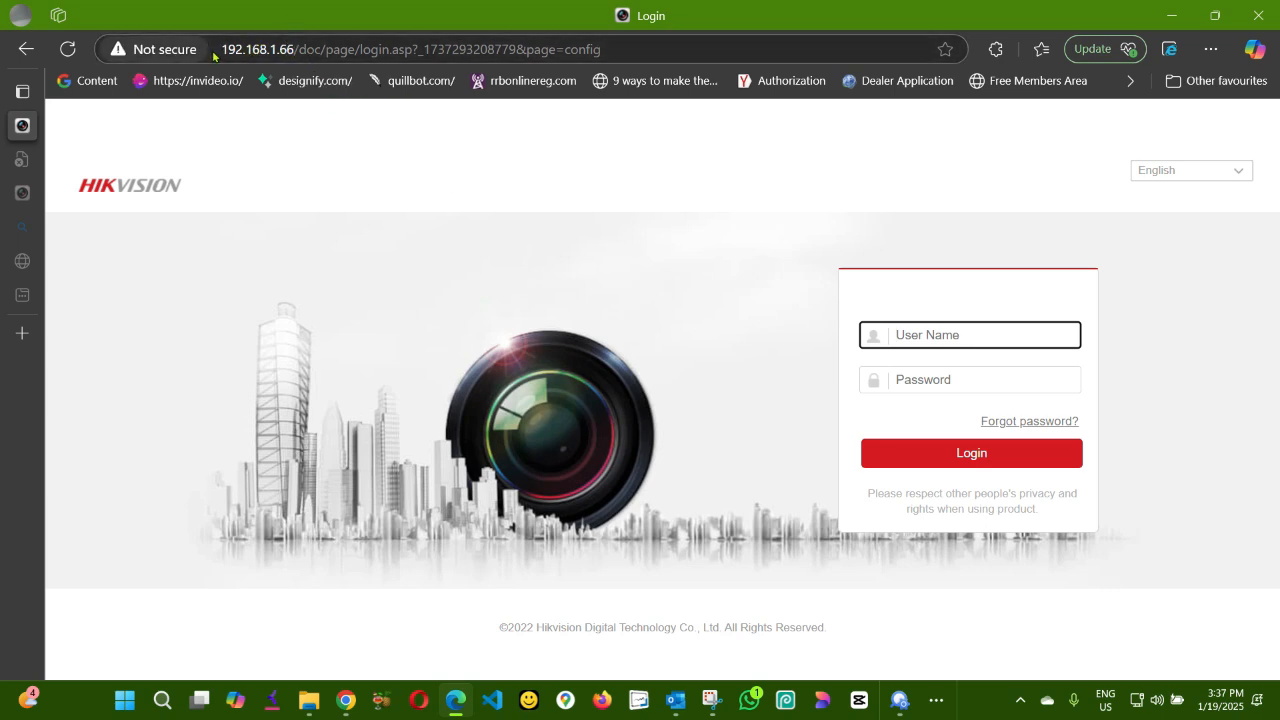
click(959, 337)
text(admin)
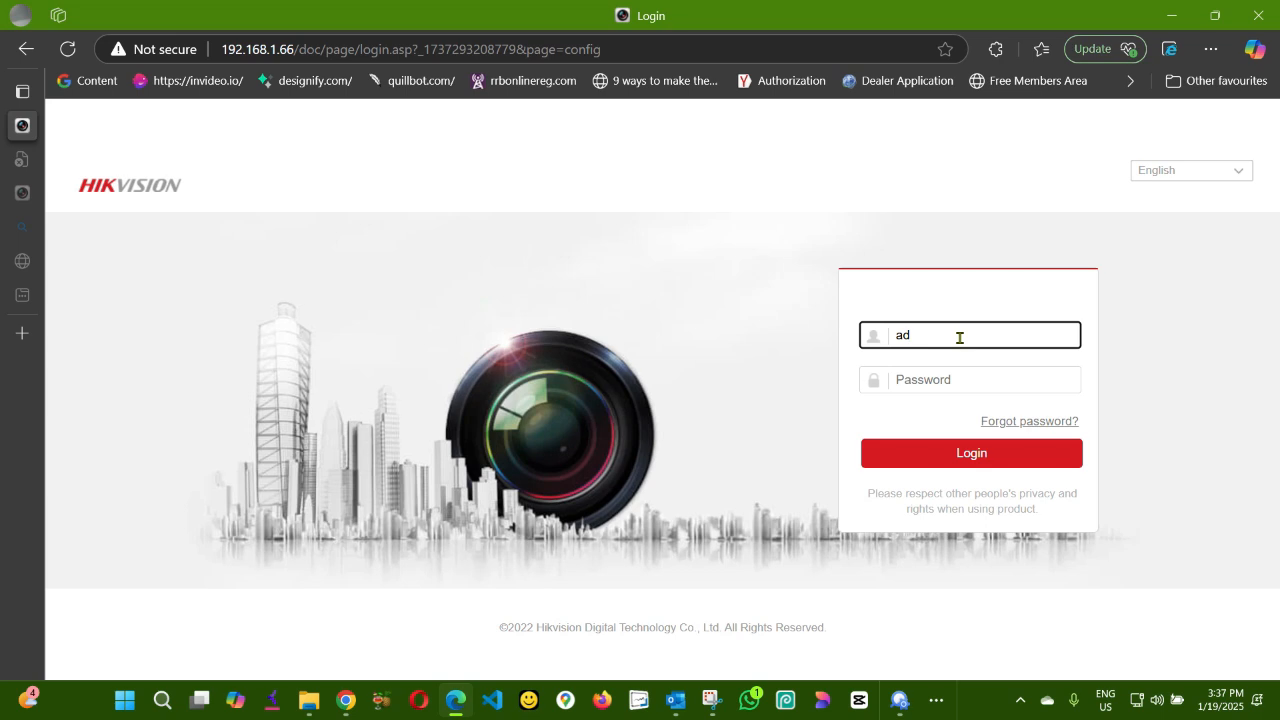
key(Tab)
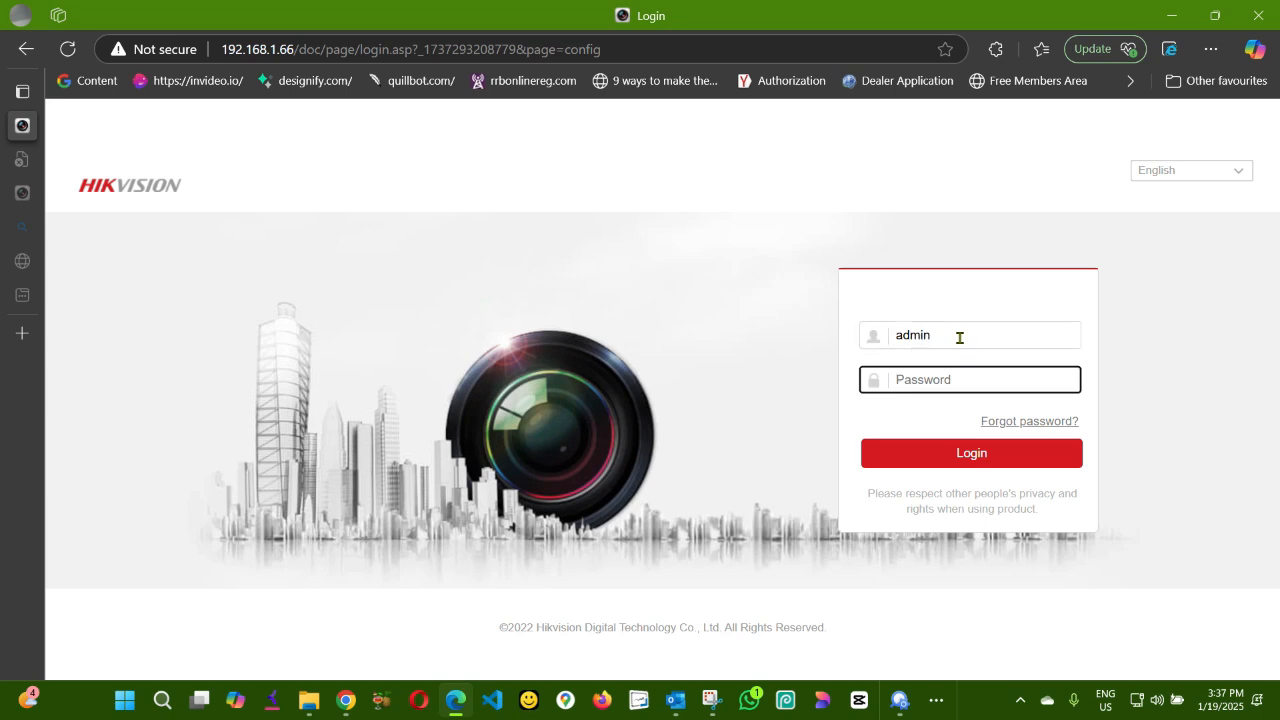
text(•)
click(978, 455)
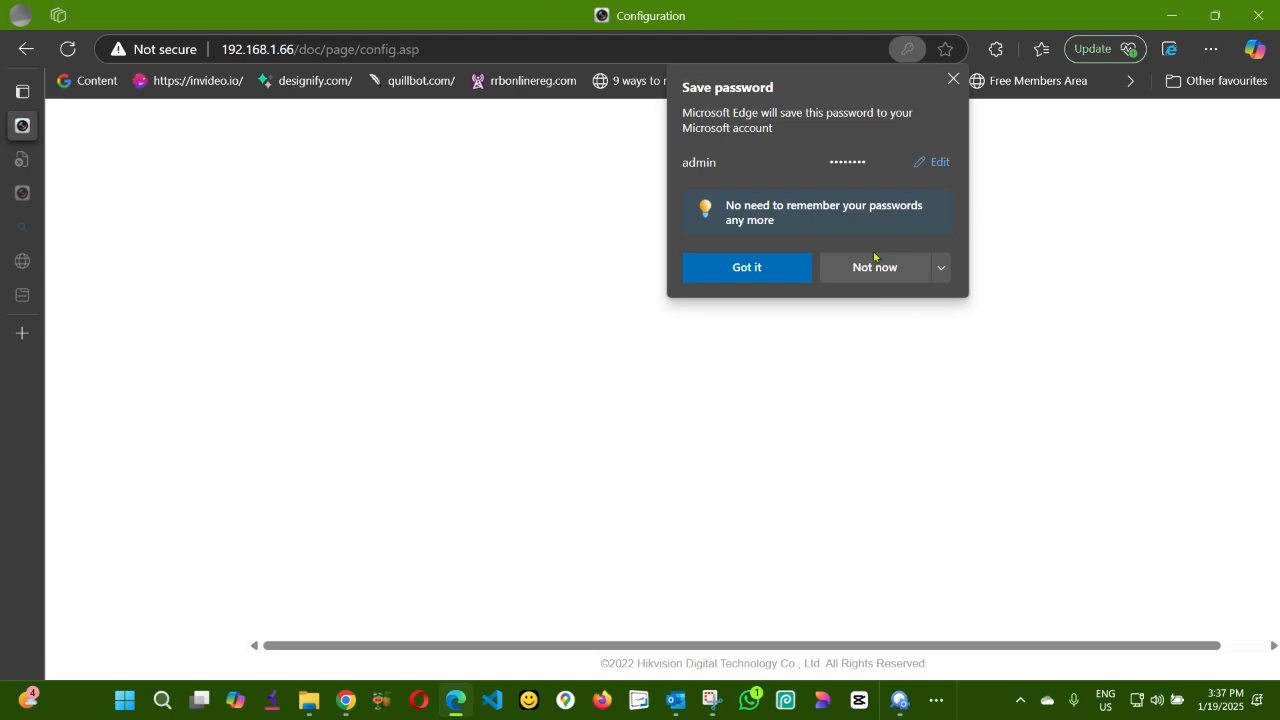
click(873, 266)
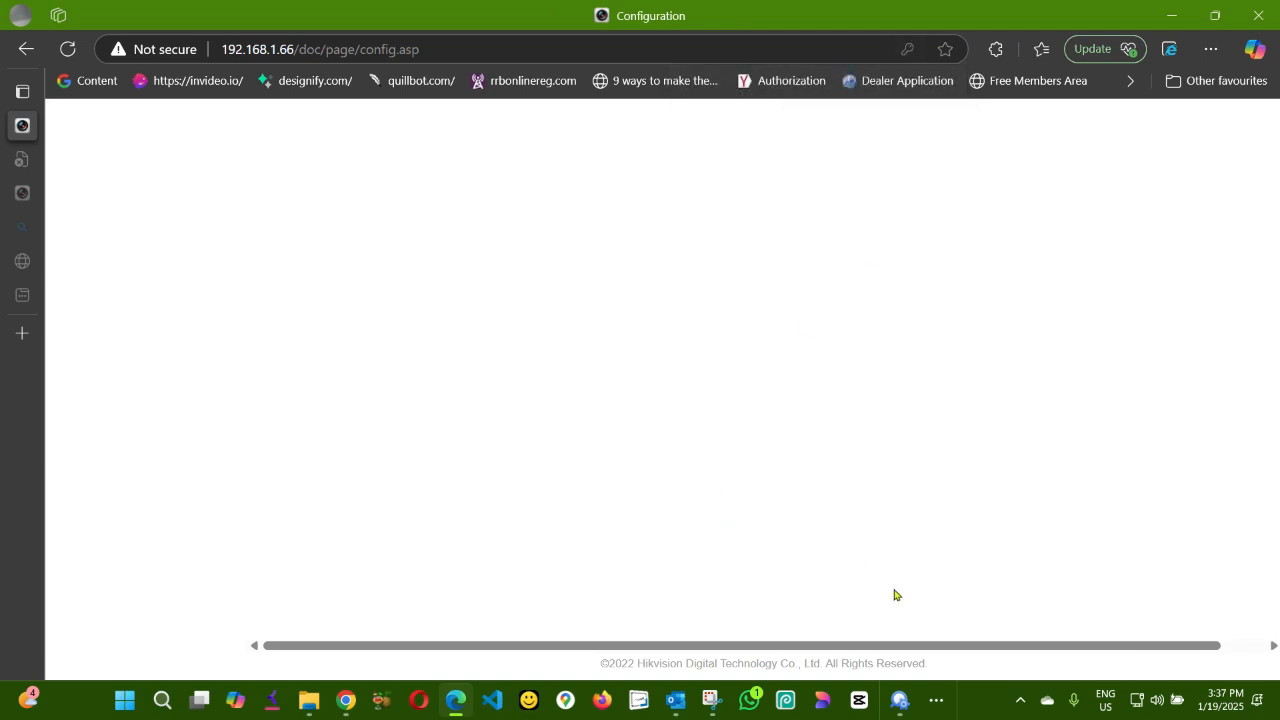
Copy the model name DS-7632NI-K2 from the device serial number field in SADP.
click(900, 701)
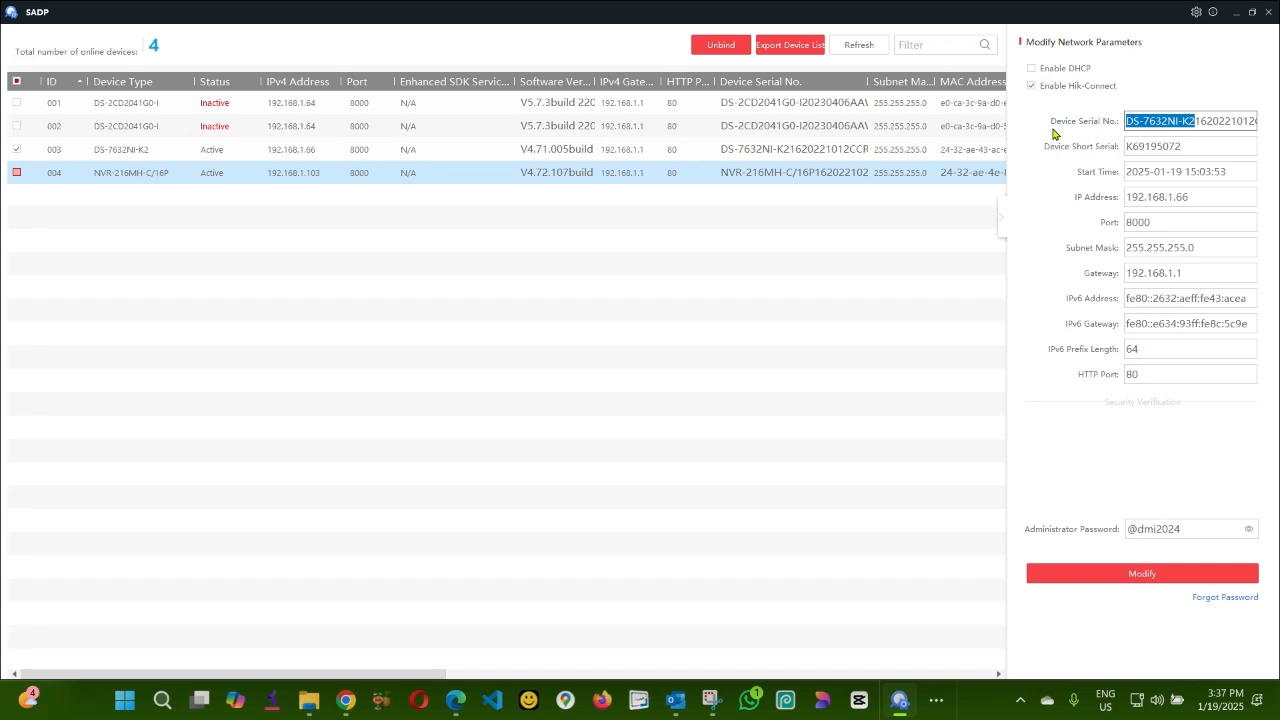
click(1193, 128)
drag(1193, 128, 1127, 127)
right_click(1147, 128)
click(1180, 134)
Open the Hikvision DS-7632NI-K2 Network Video Recorders product page from the search results.
key(alt+Tab)
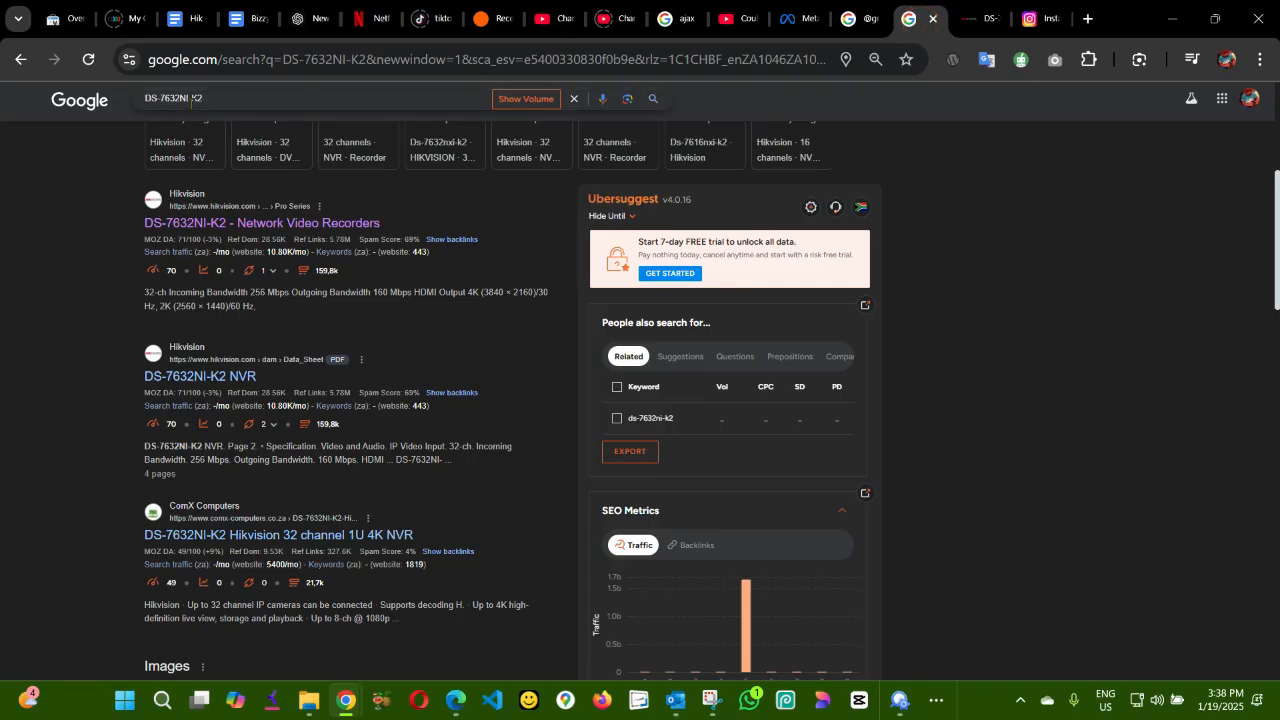
click(248, 223)
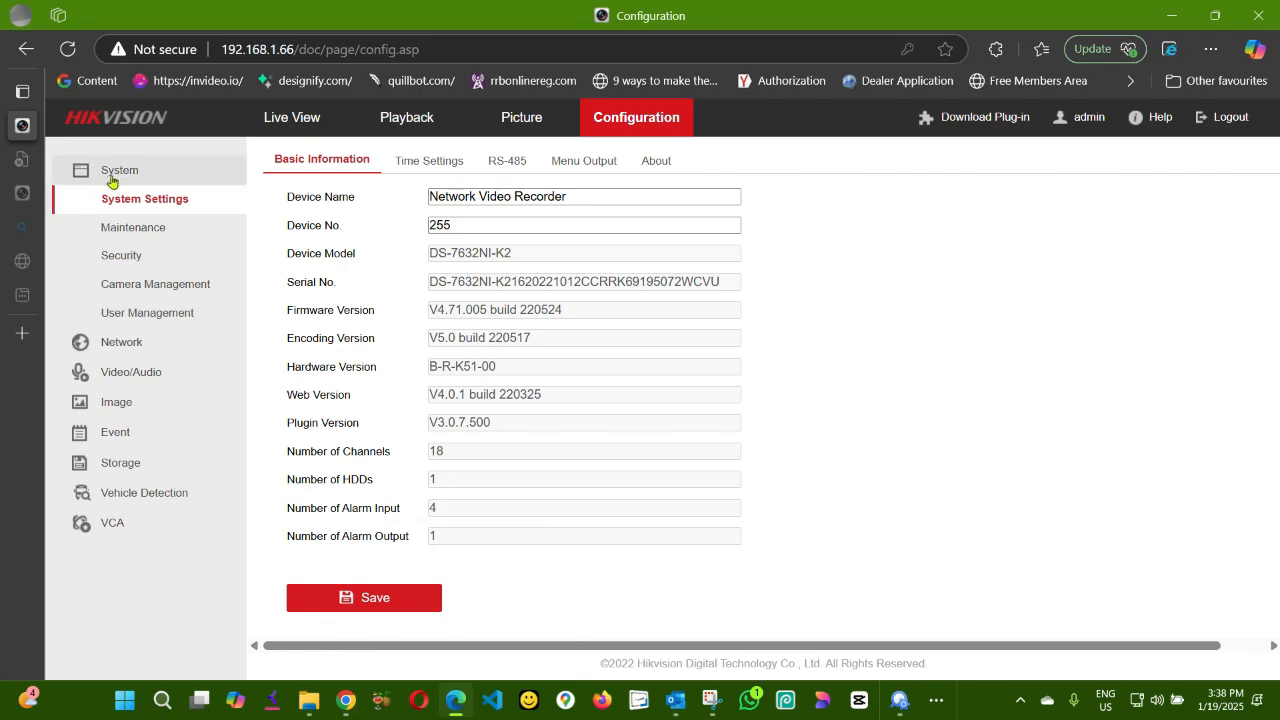
Open the NVR's system settings basic information and select the current firmware version text.
click(112, 178)
click(128, 172)
click(627, 123)
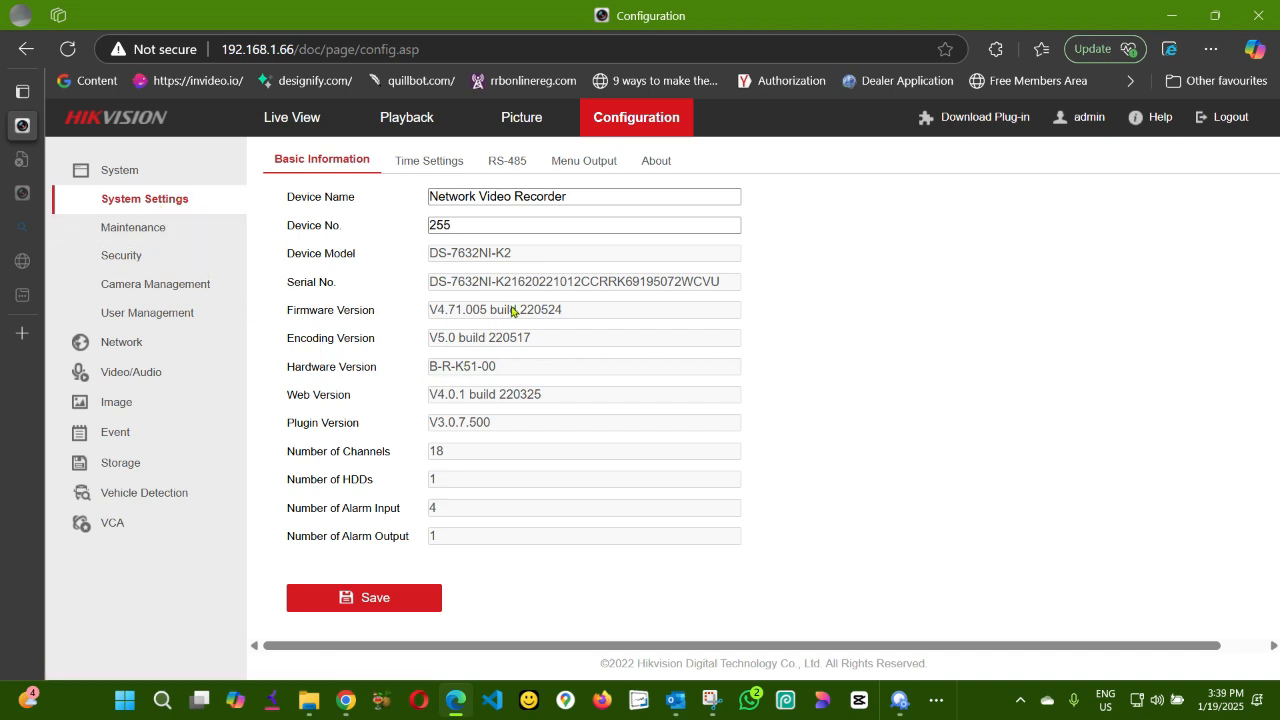
drag(575, 310, 423, 318)
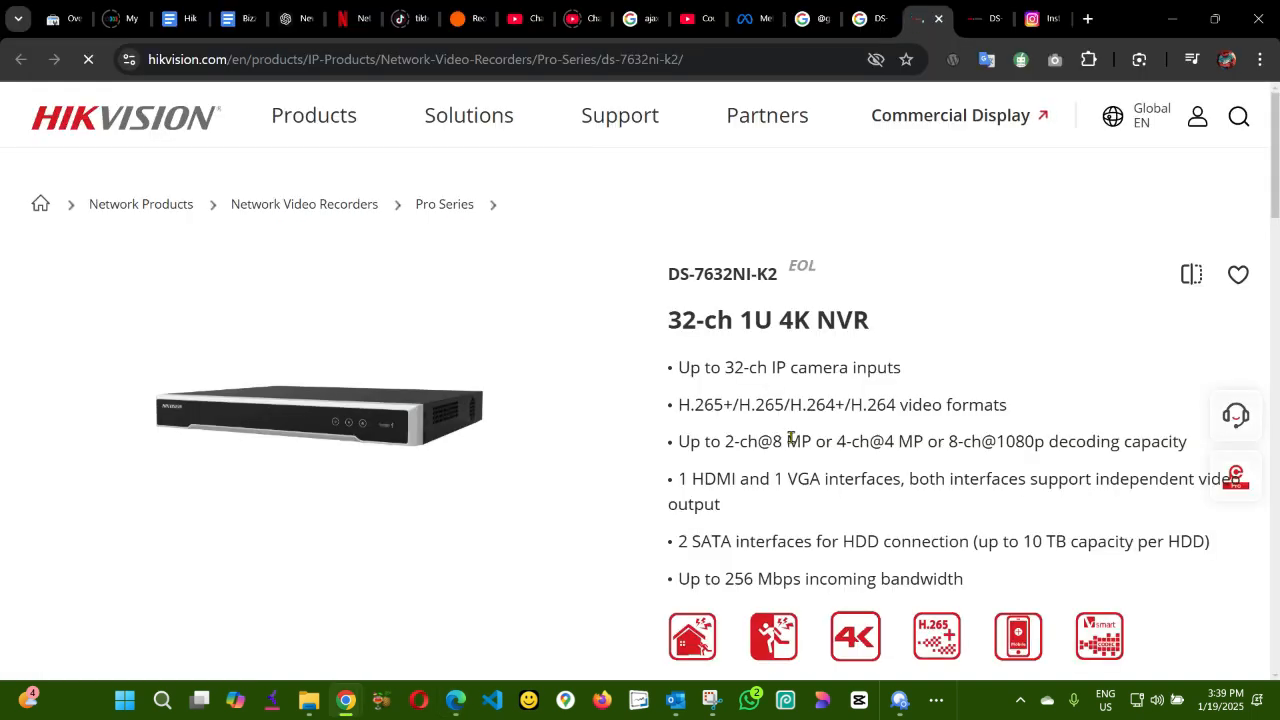
Open the product page's Resources section and expand the Firmware list.
scroll(790, 437, down, 3)
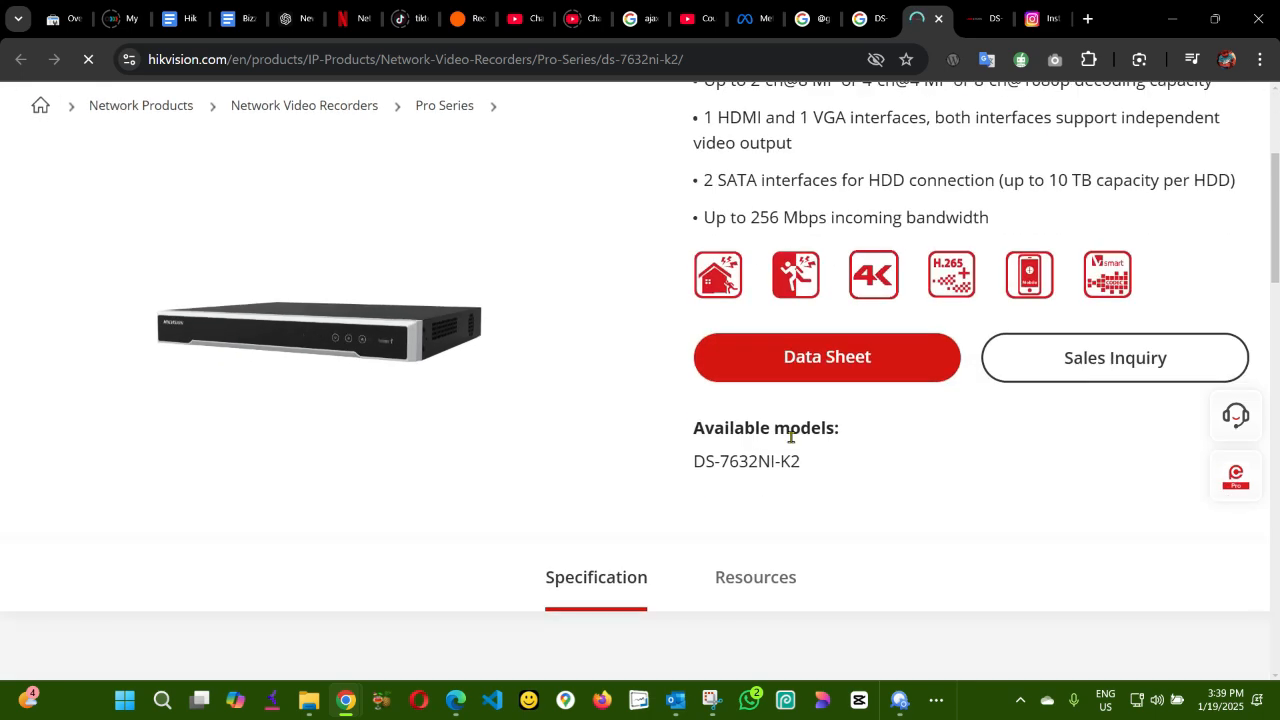
scroll(790, 437, down, 2)
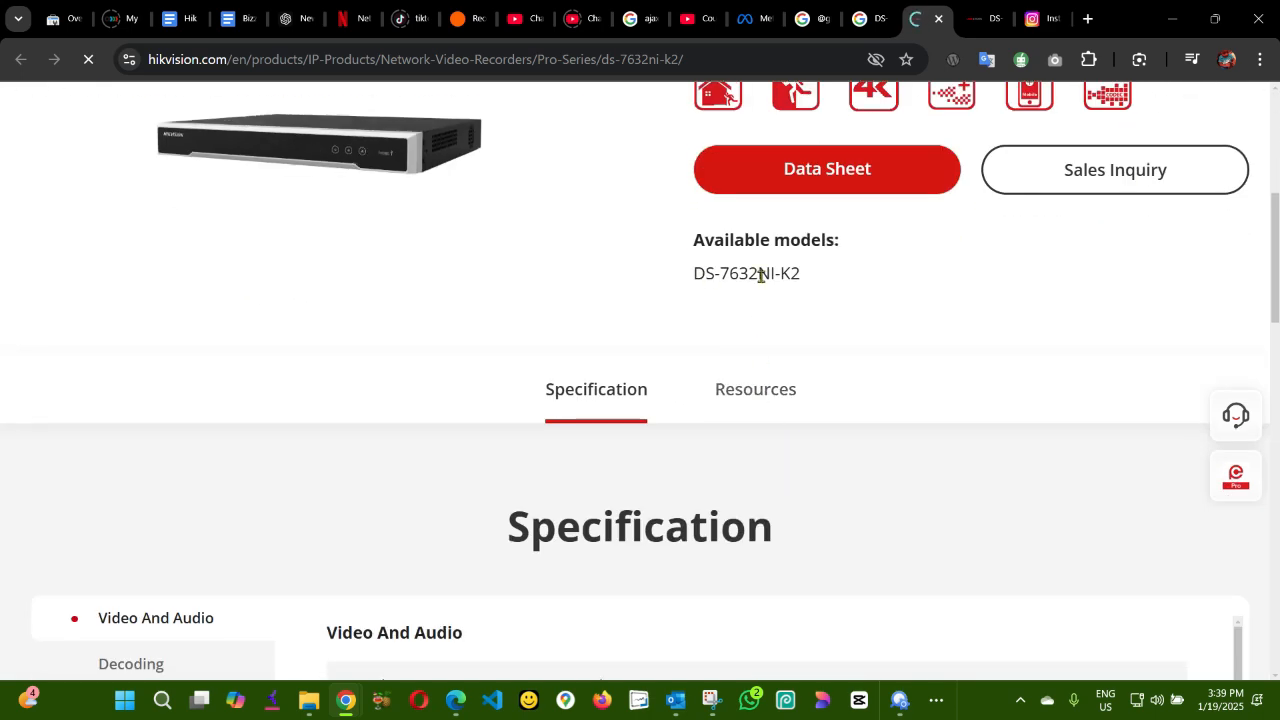
click(757, 391)
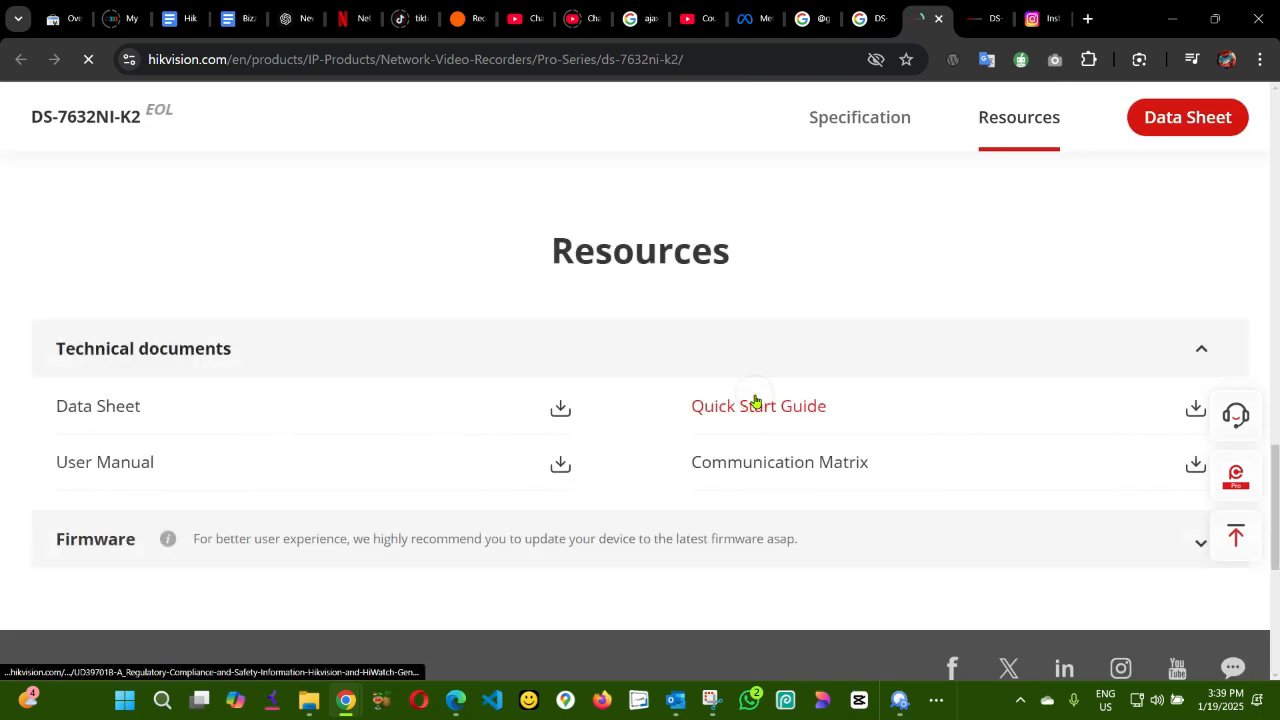
scroll(755, 402, down, 1)
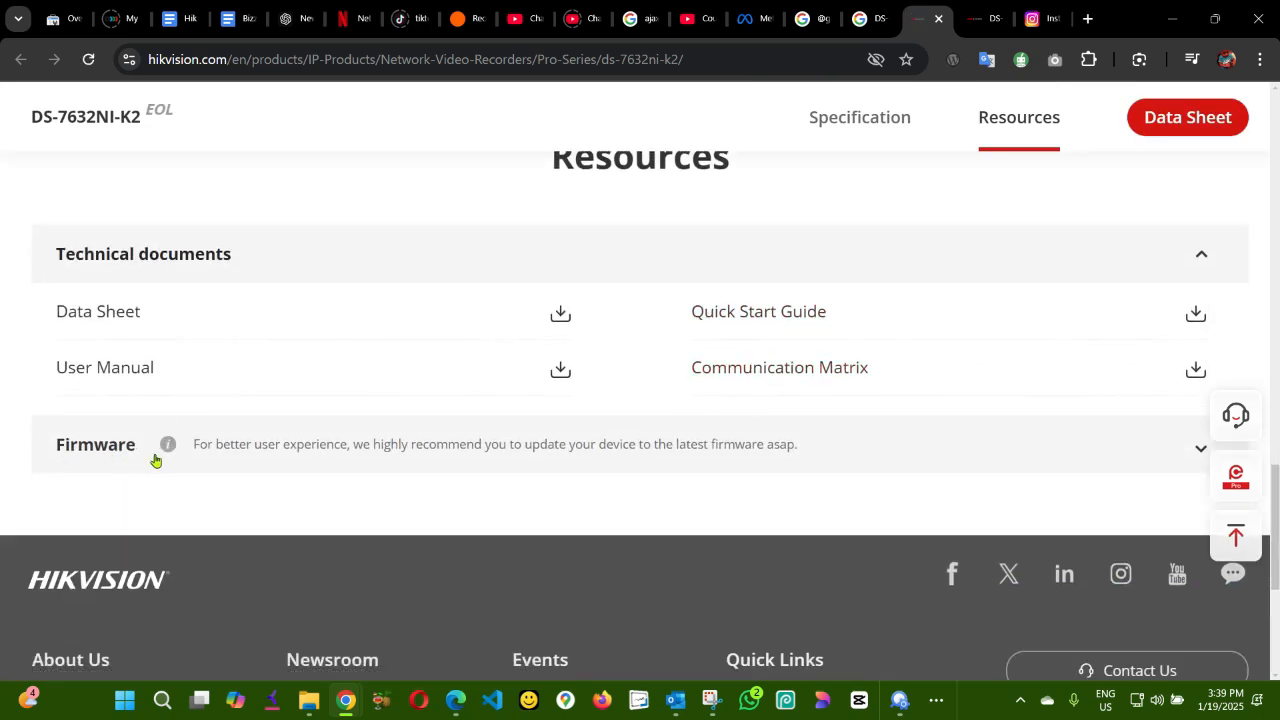
click(1196, 452)
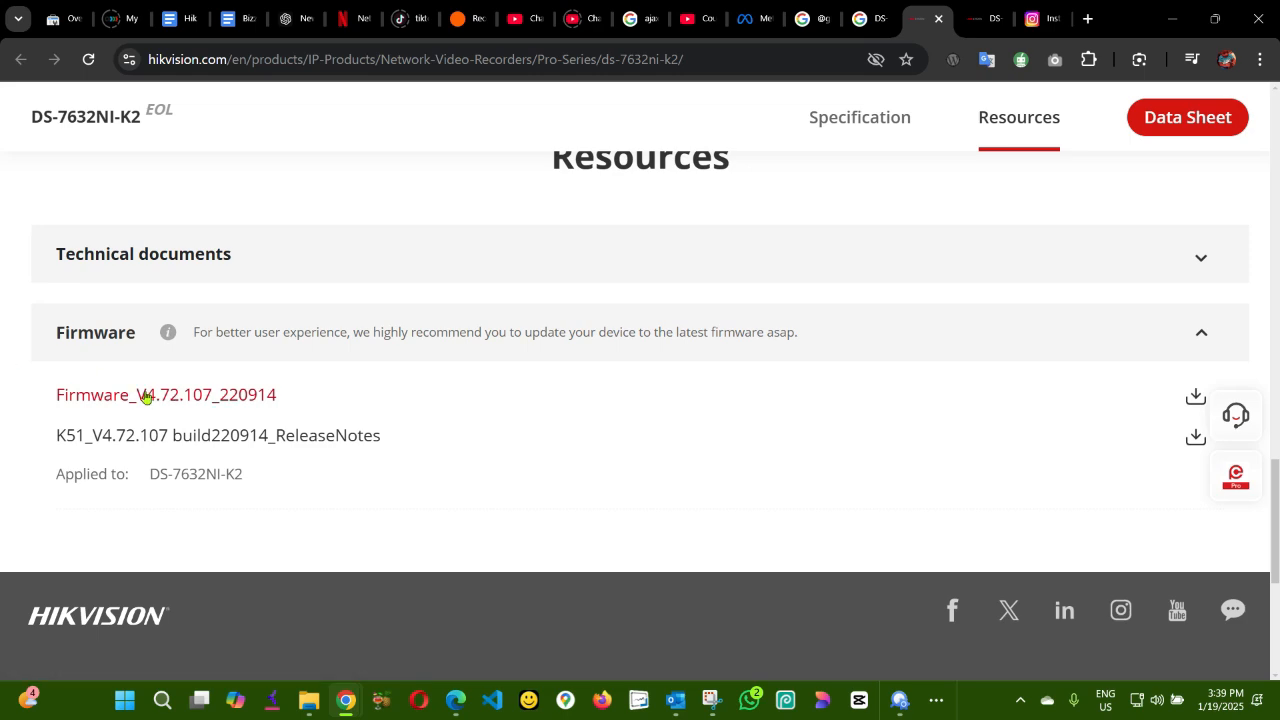
Place the product page beside the NVR settings to compare the firmware versions, then maximize it again.
click(1216, 20)
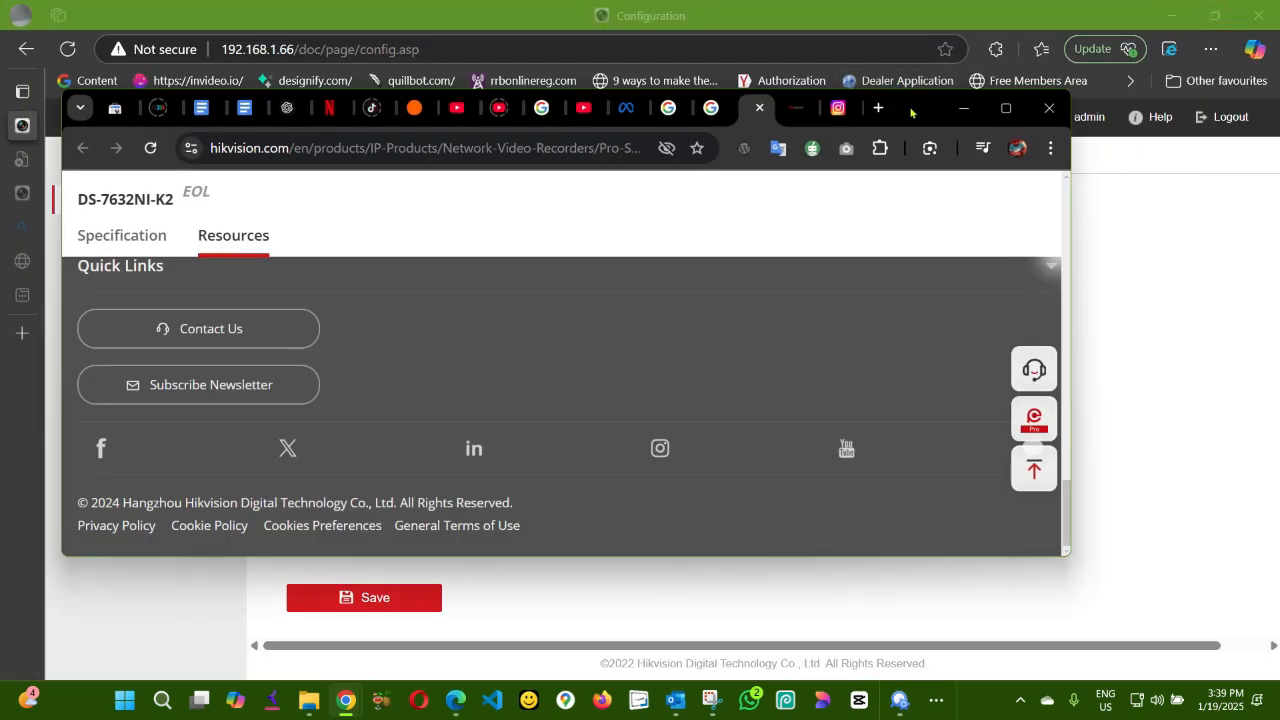
drag(910, 112, 1163, 319)
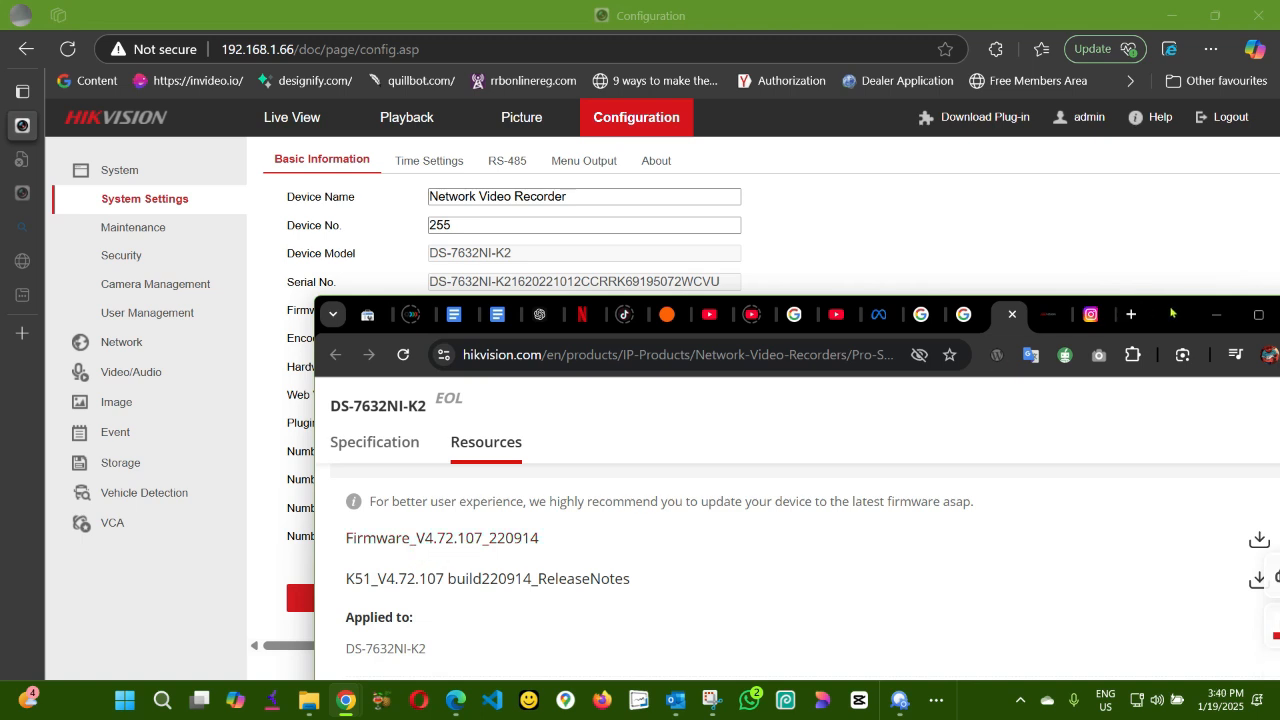
drag(1171, 313, 1175, 366)
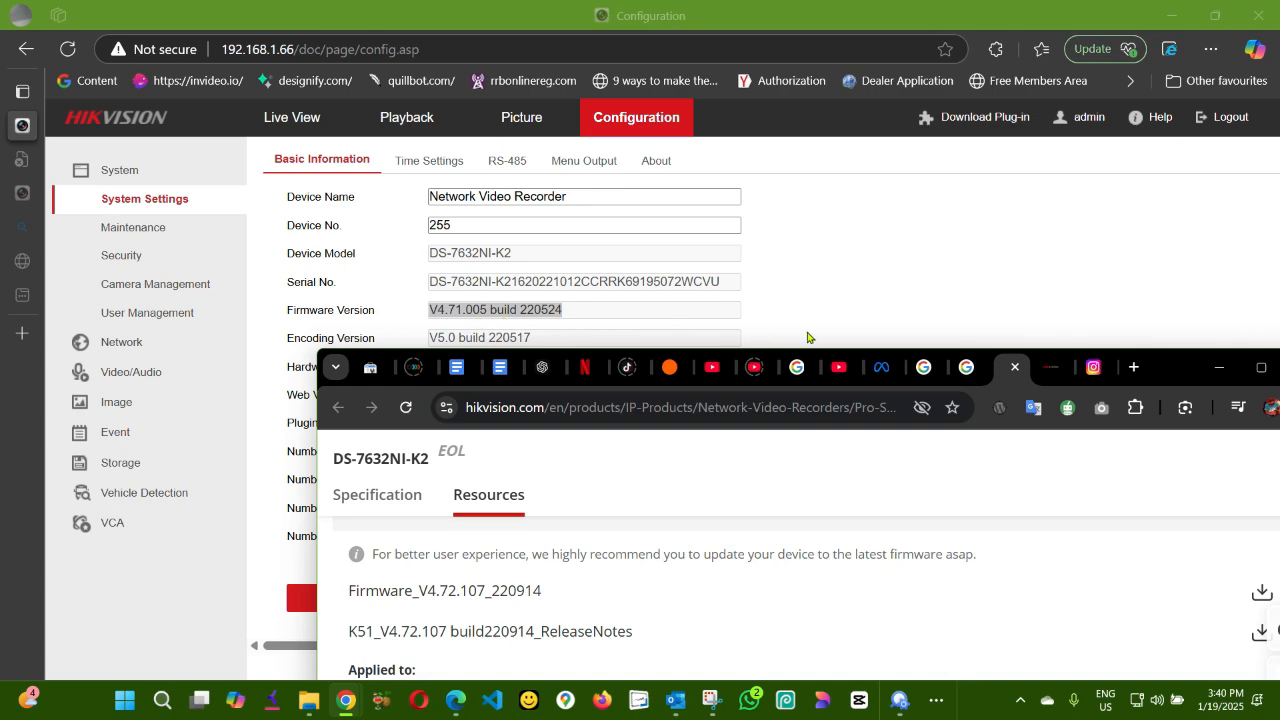
click(1259, 368)
Download Firmware_V4.72.107_220914 from the Resources section, agreeing to the Materials License Agreement.
scroll(889, 391, down, 3)
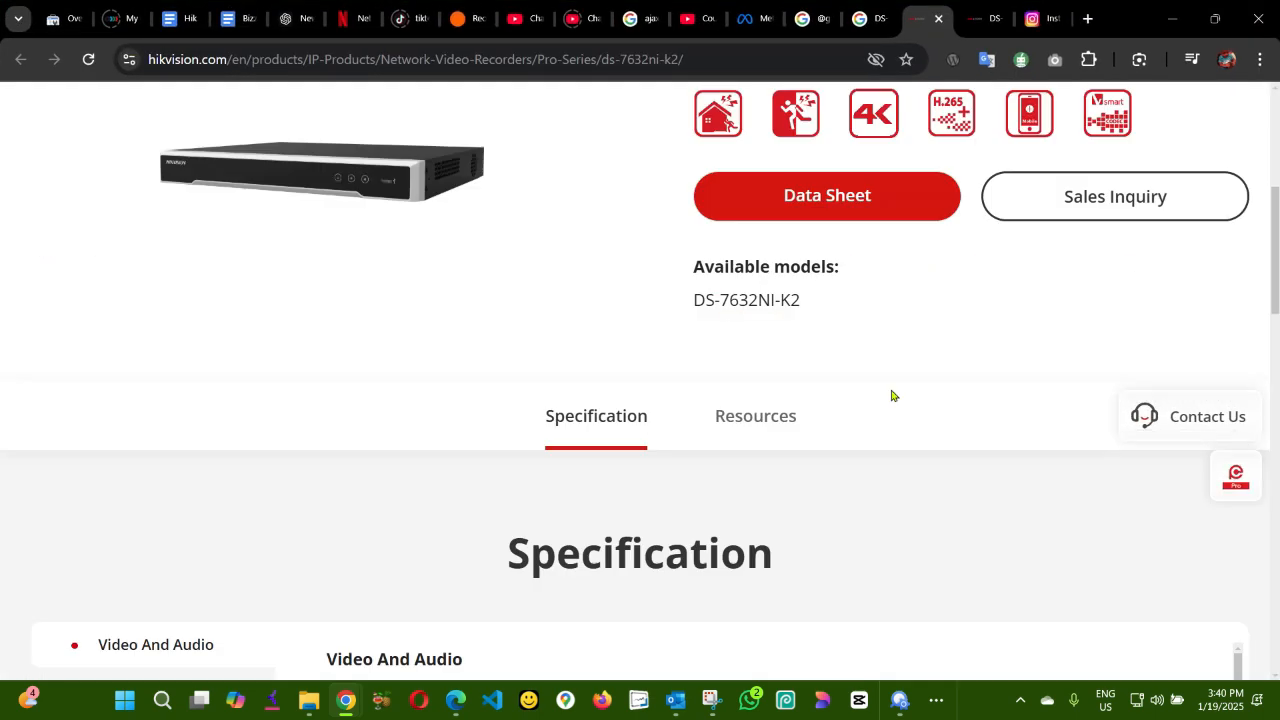
scroll(892, 395, down, 8)
scroll(890, 390, up, 4)
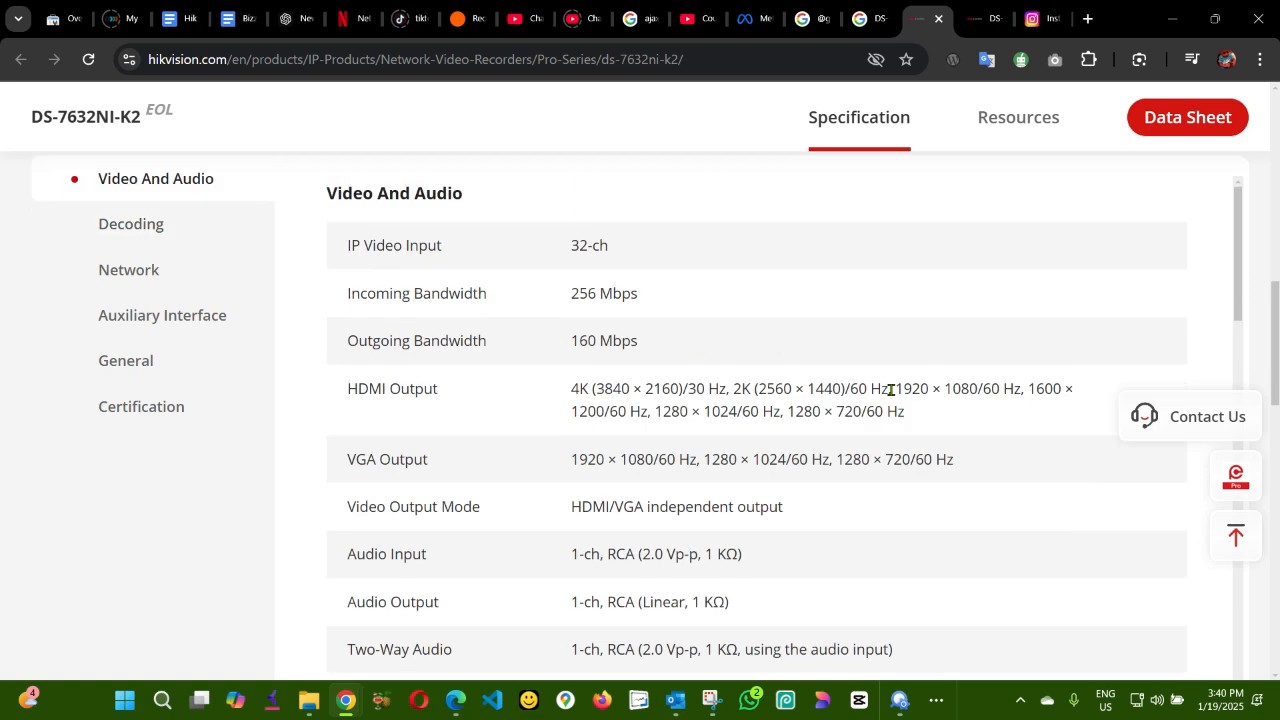
scroll(890, 390, up, 5)
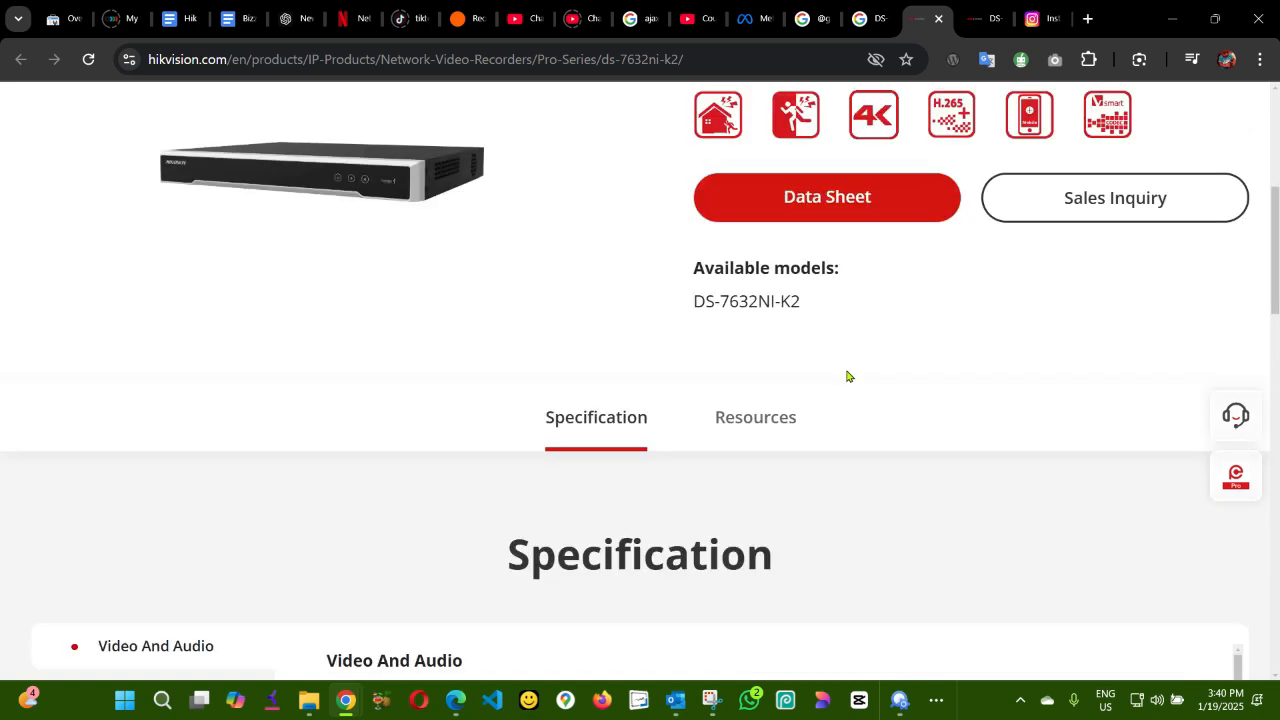
click(755, 422)
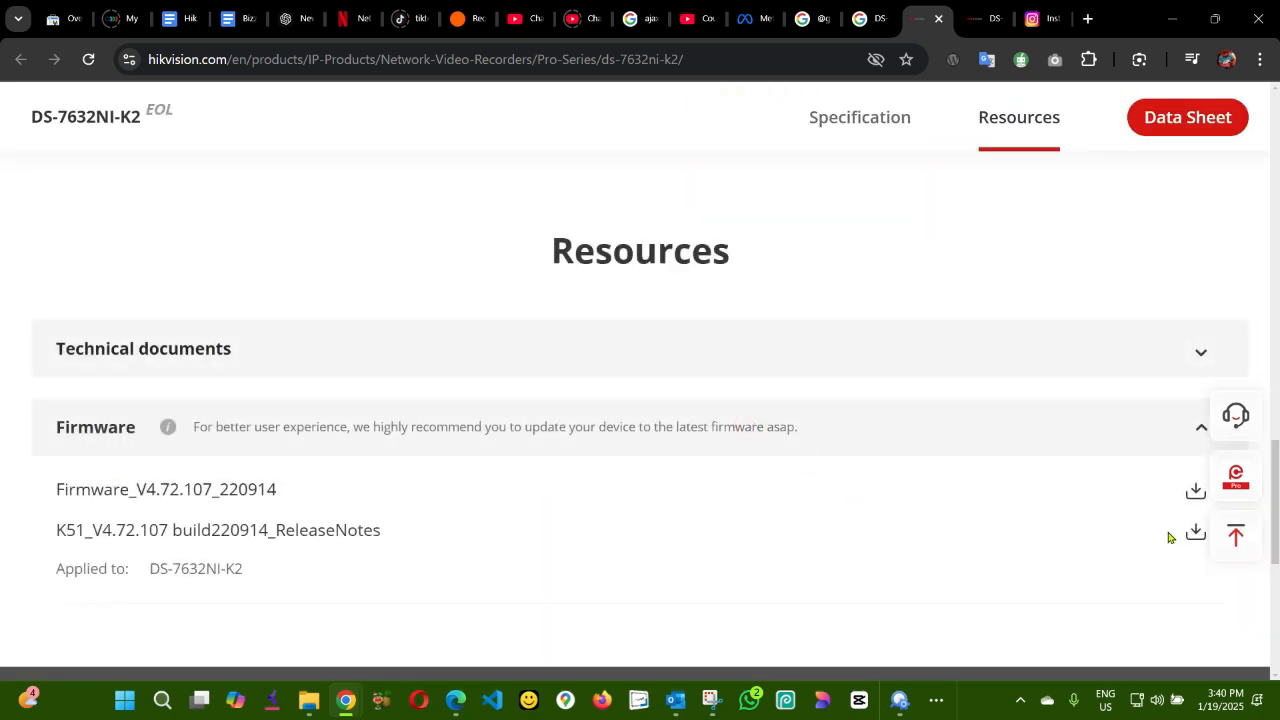
scroll(1155, 580, down, 3)
scroll(1147, 563, up, 3)
click(1197, 491)
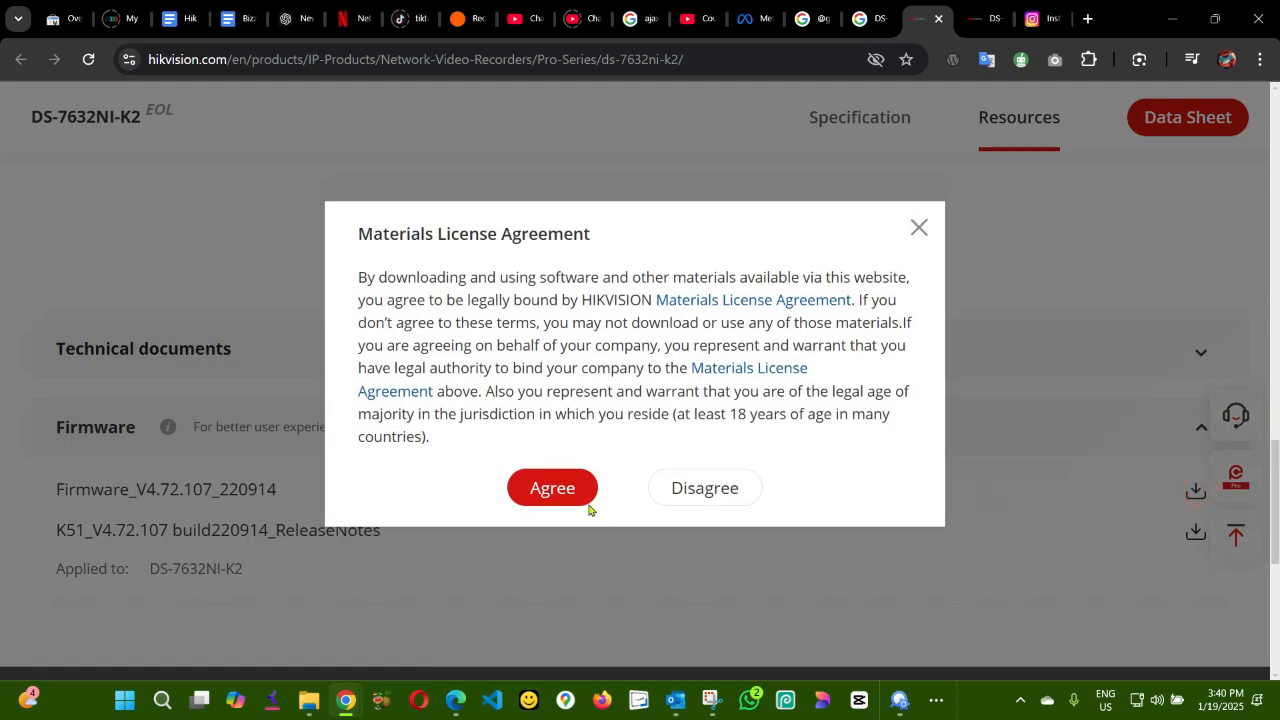
click(549, 490)
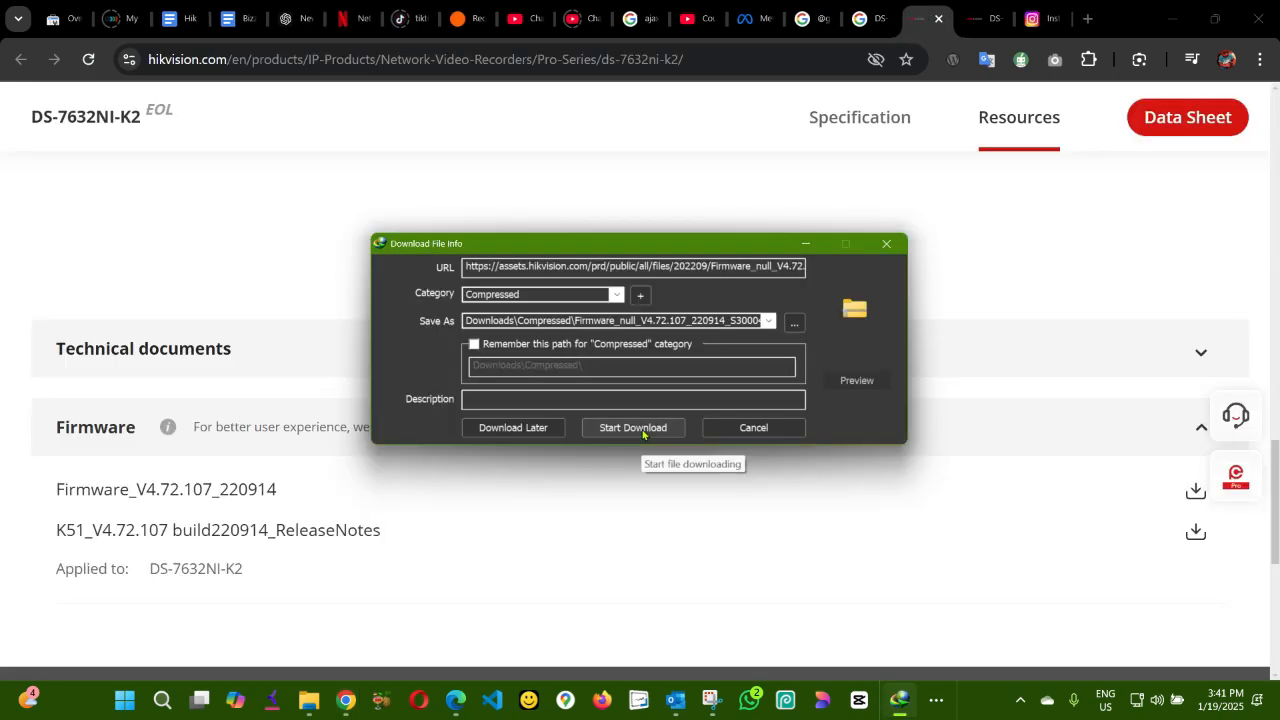
click(633, 427)
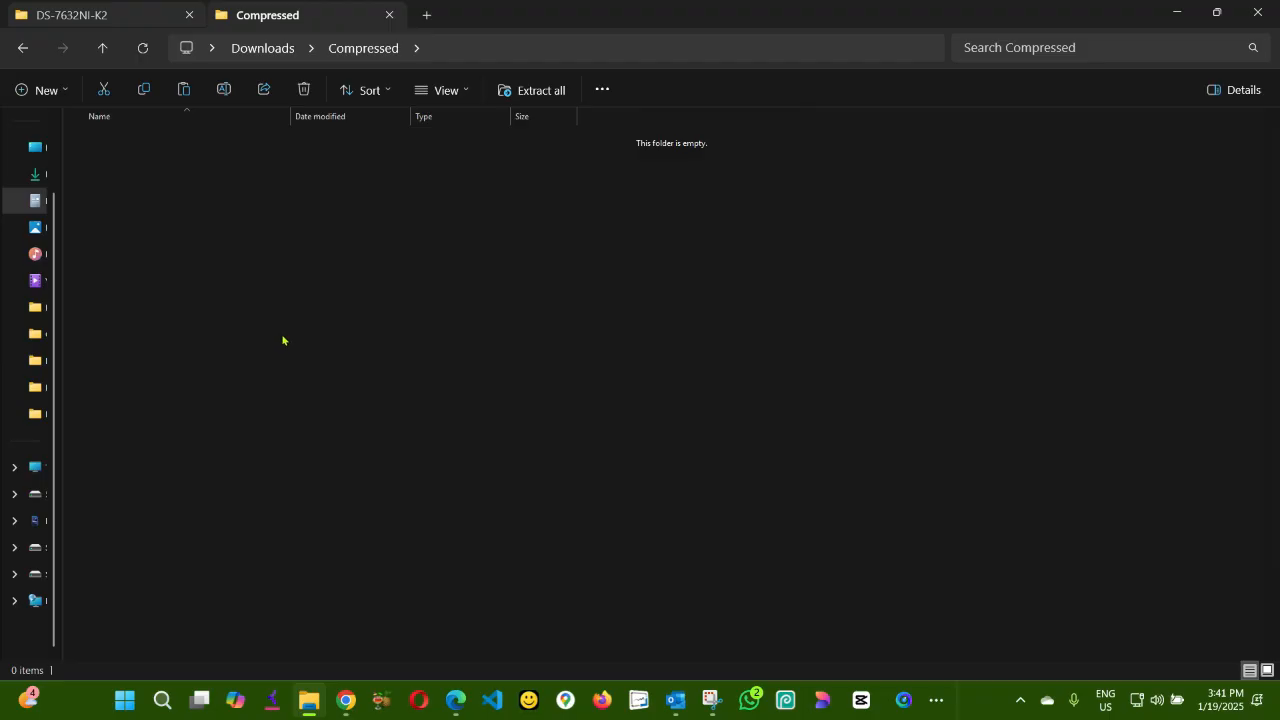
Paste the downloaded firmware zip into the Documents DS-7632NI-K2 folder.
click(282, 334)
key(ctrl+Tab)
right_click(274, 266)
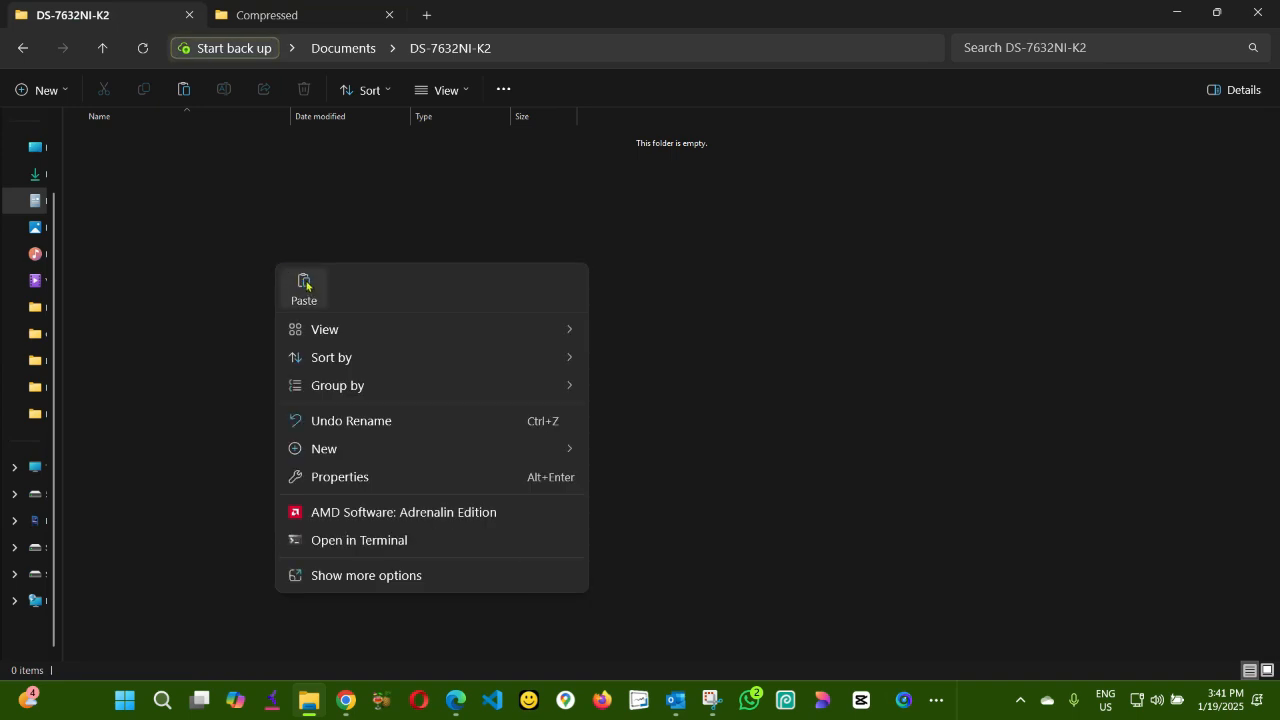
click(303, 281)
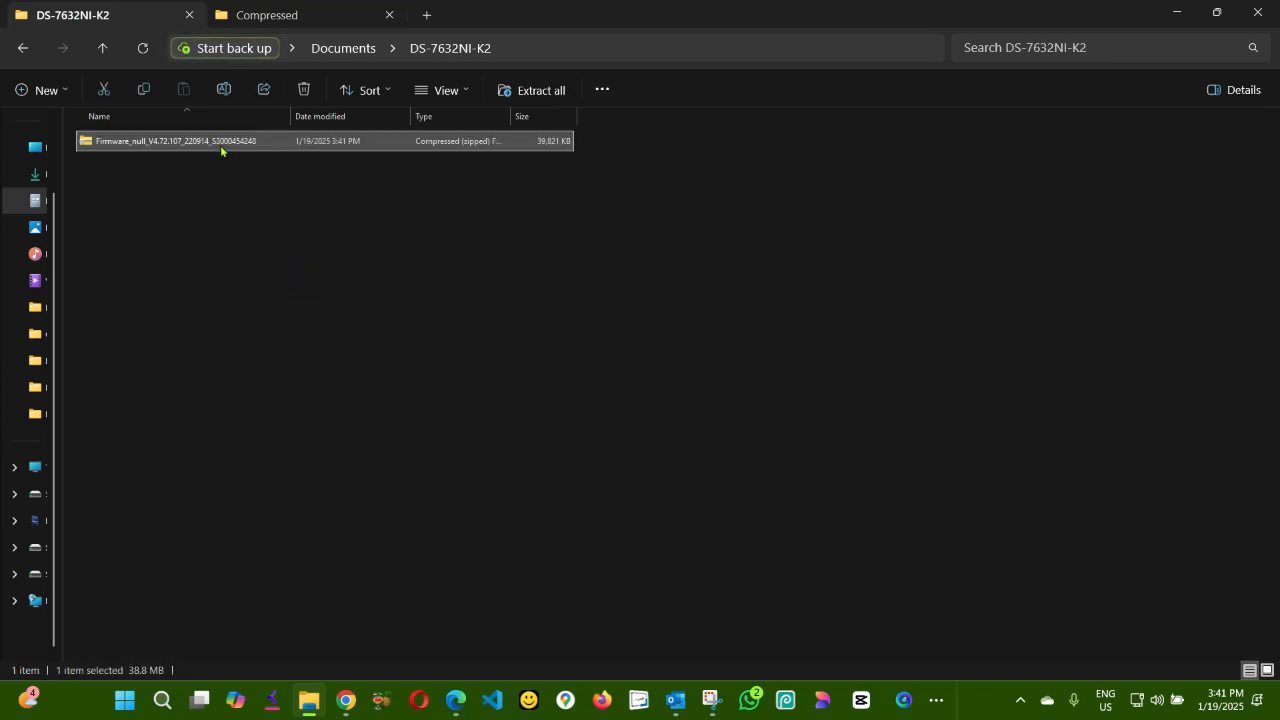
Extract the firmware zip here with WinRAR to get the digicap file.
right_click(224, 146)
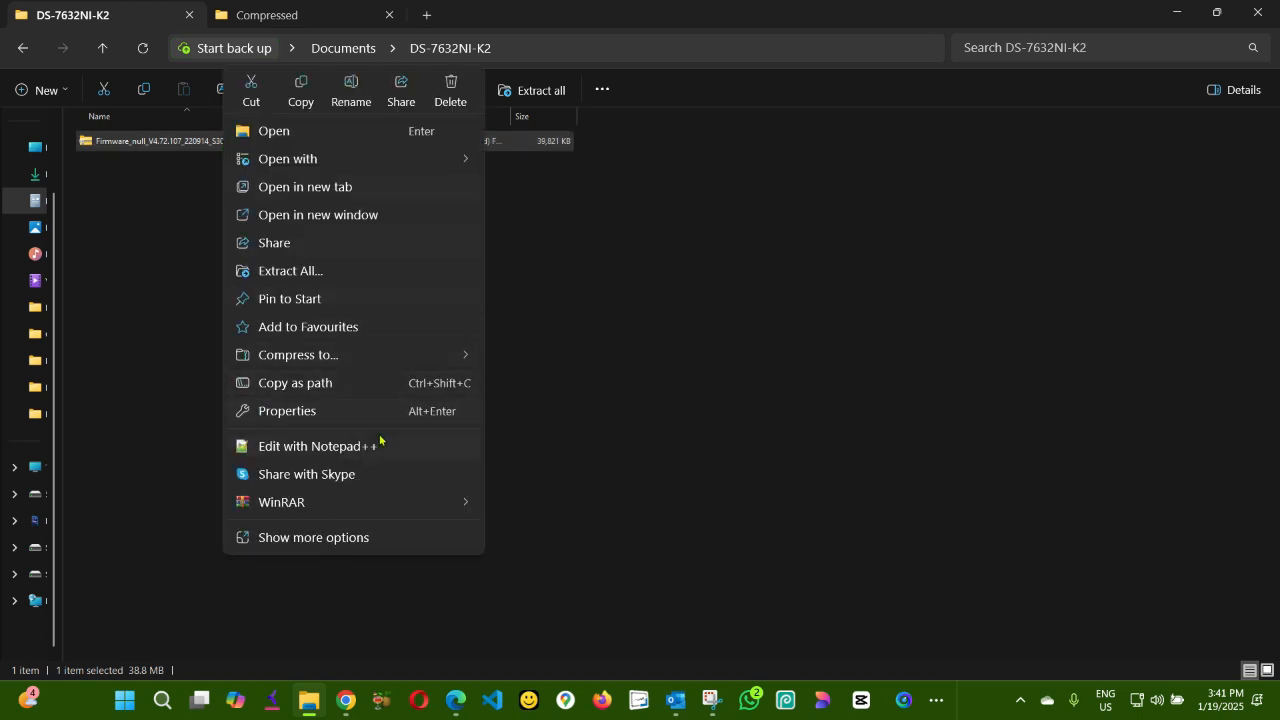
mouse_move(423, 505)
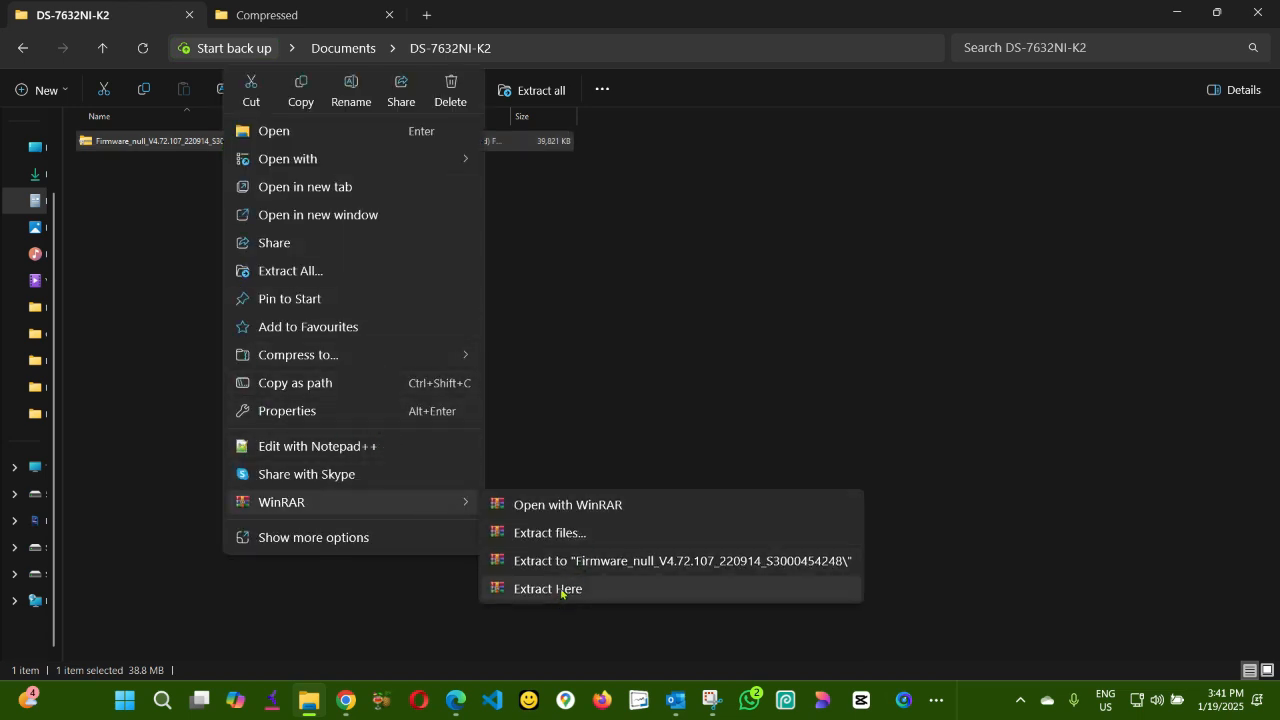
click(560, 590)
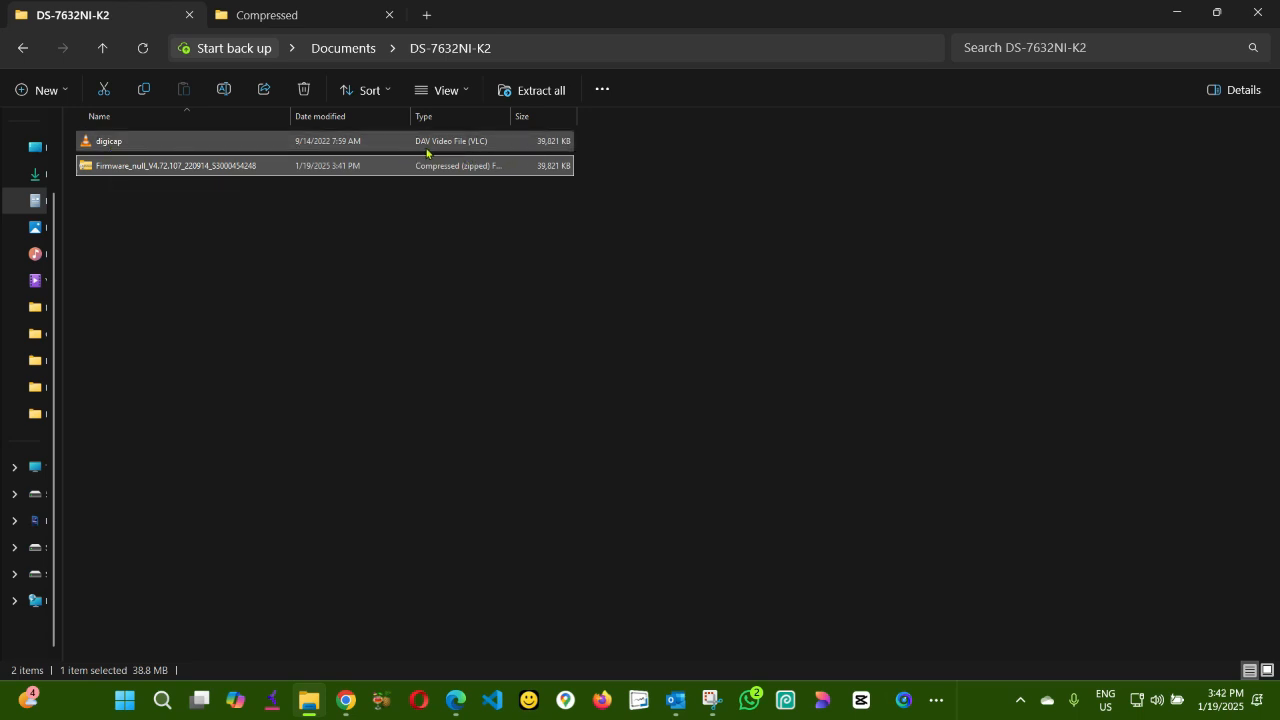
Switch to the NVR web interface and log in as admin with the account password.
click(1178, 16)
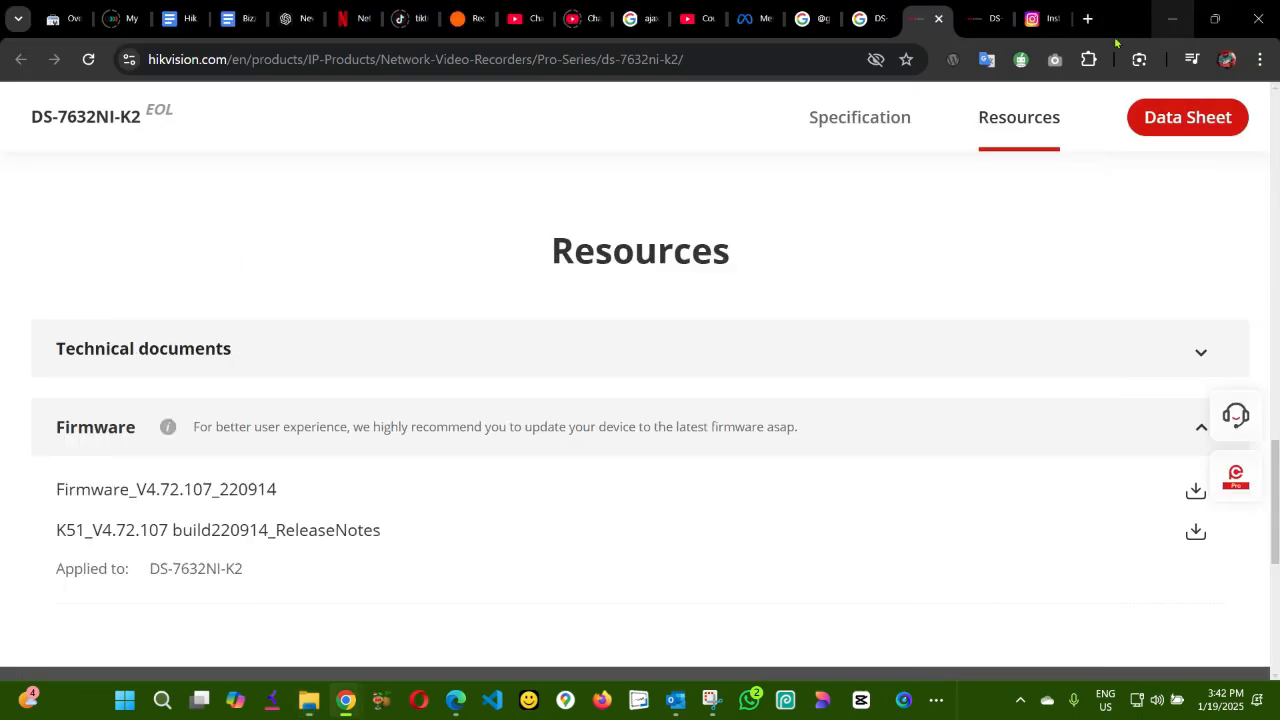
key(alt+Tab)
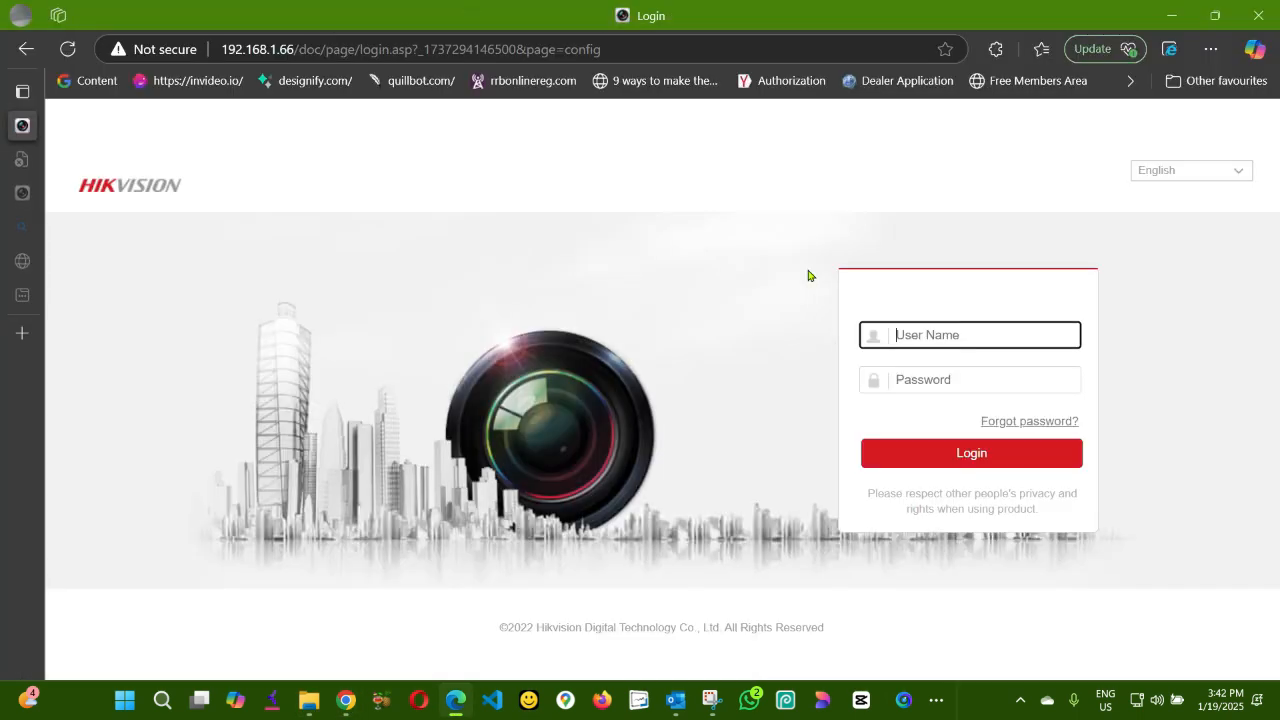
click(966, 337)
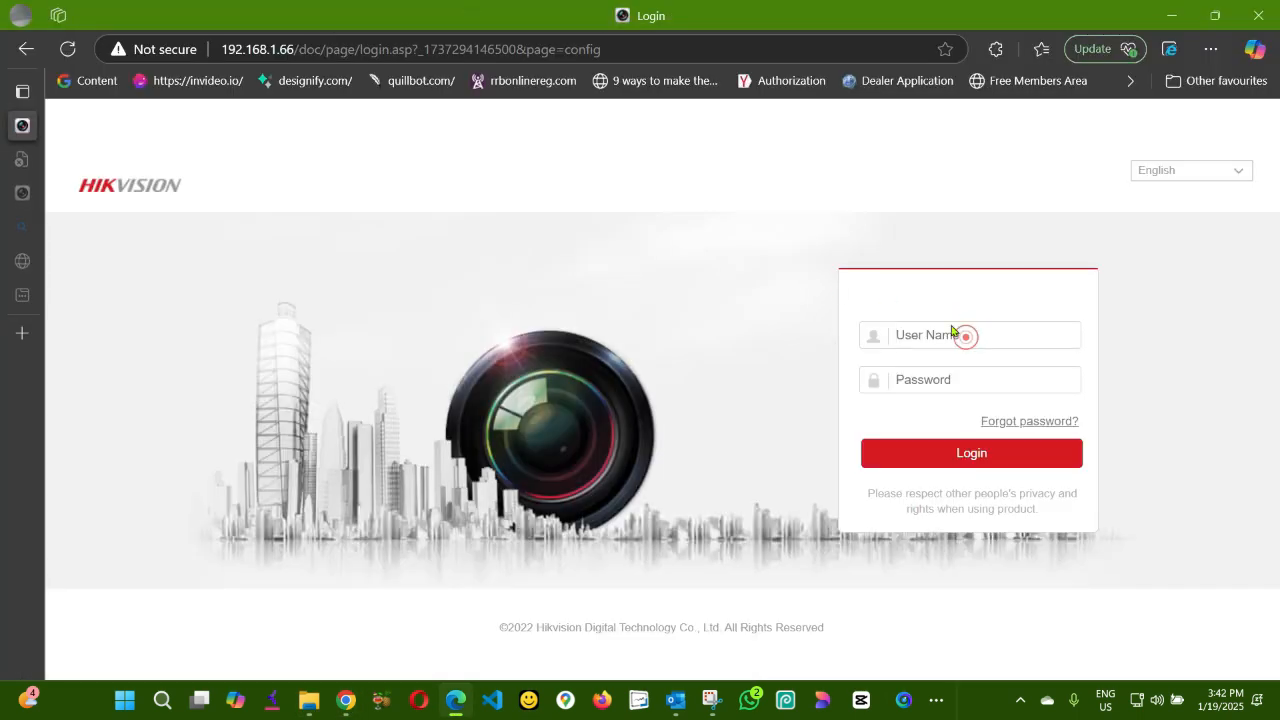
click(938, 338)
click(927, 377)
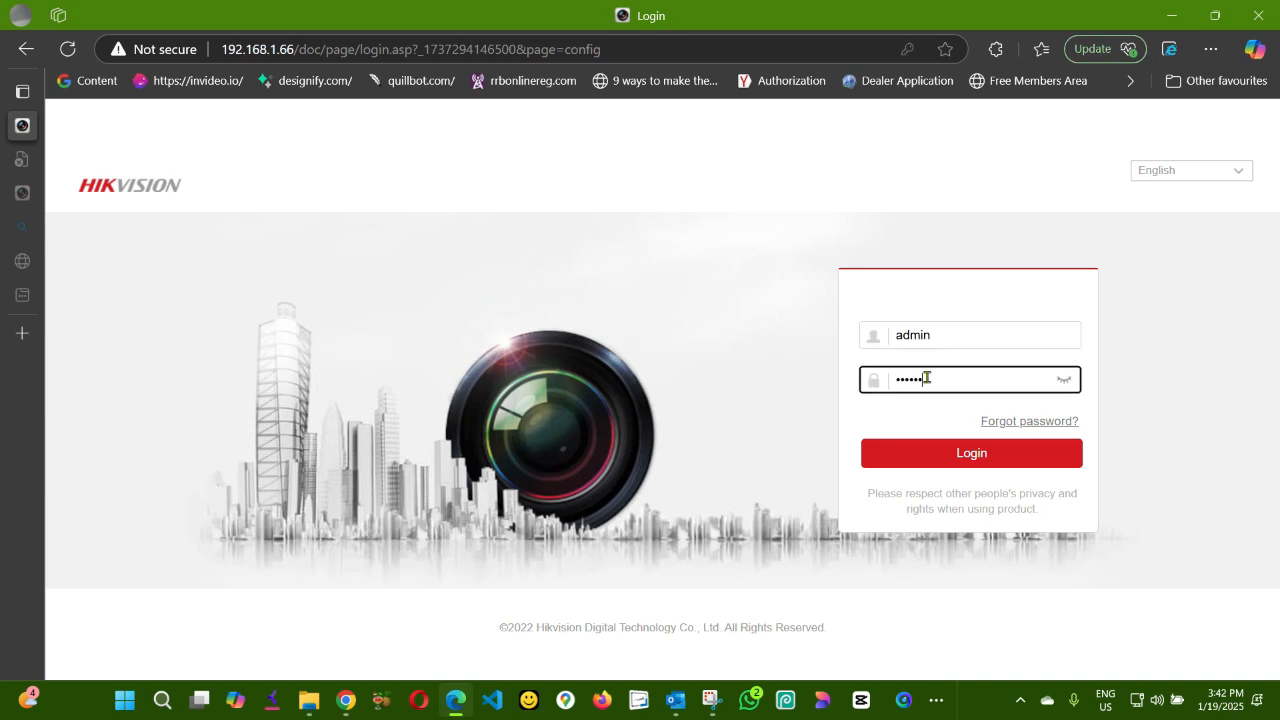
text(12)
click(957, 455)
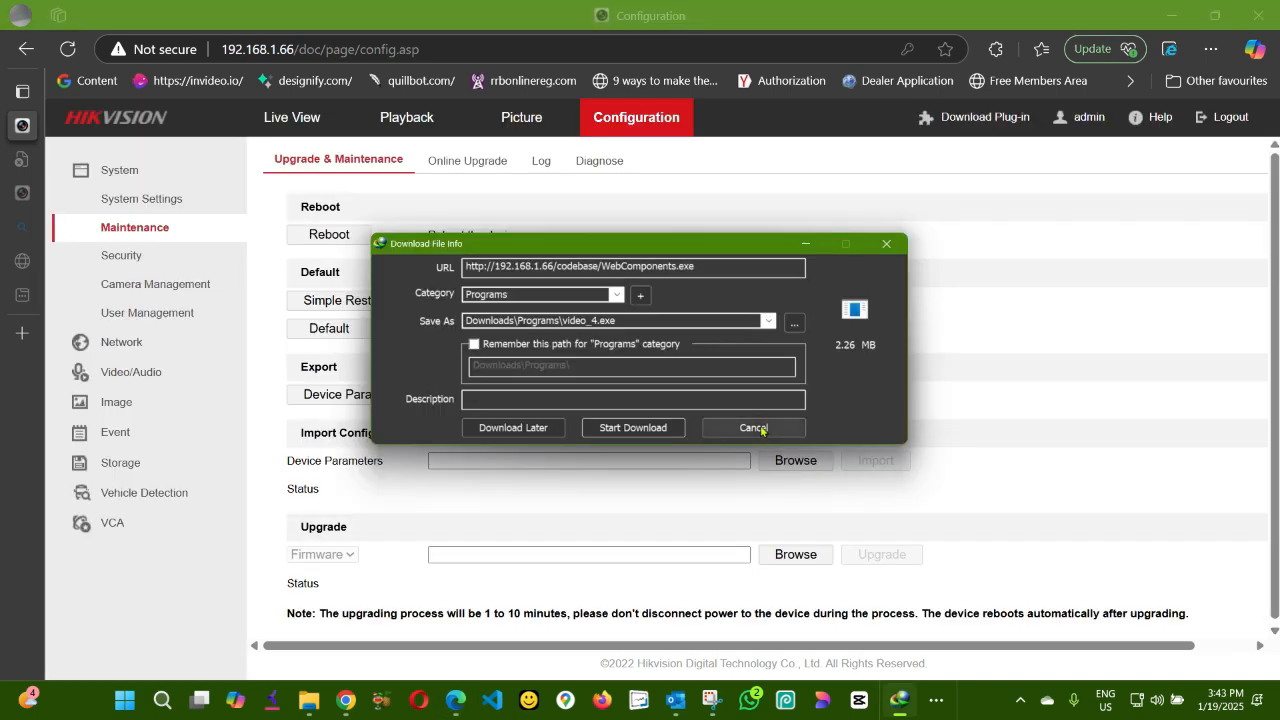
Dismiss the web-component download prompts, upload digicap.dav as the firmware upgrade file, start the upgrade and confirm the reboot.
click(760, 430)
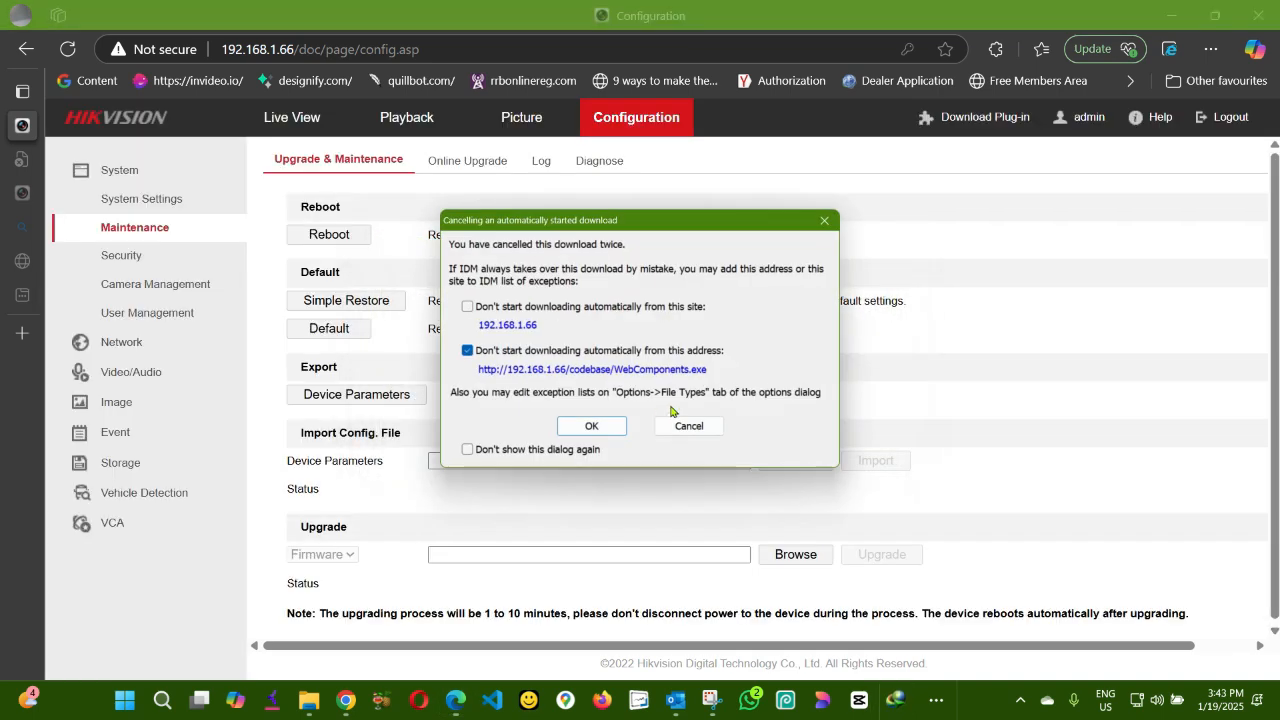
click(689, 427)
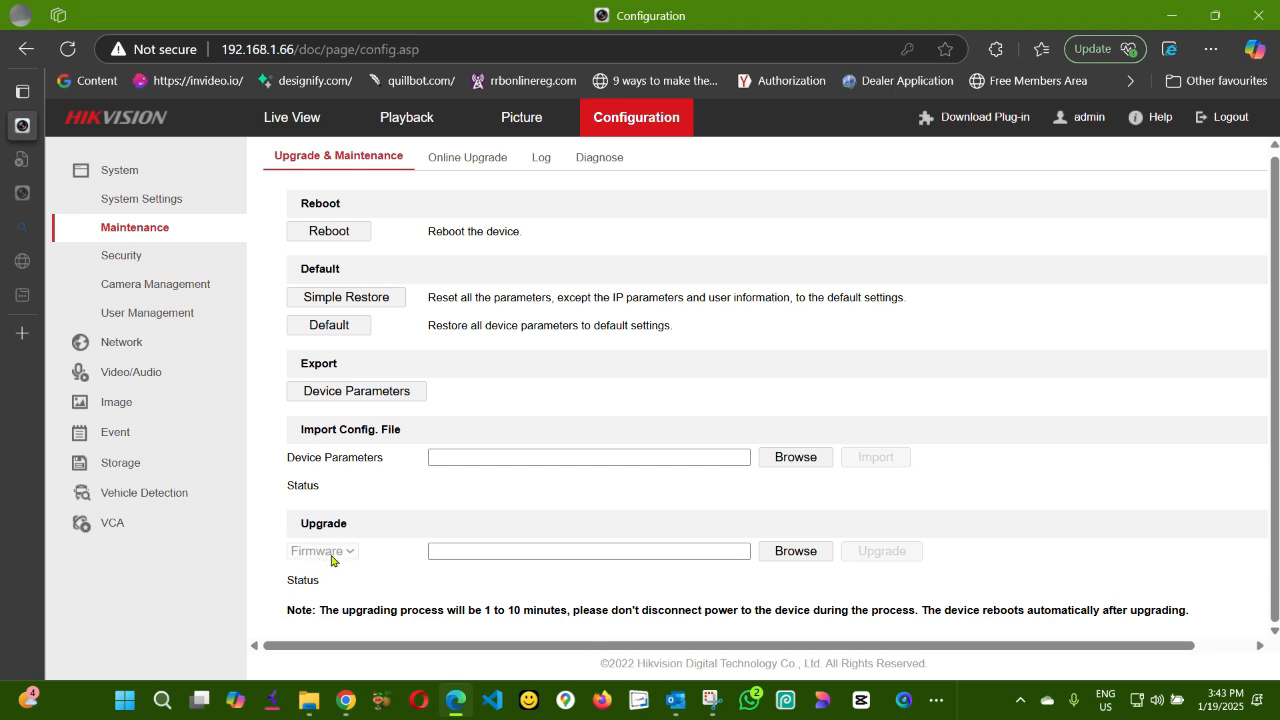
click(796, 551)
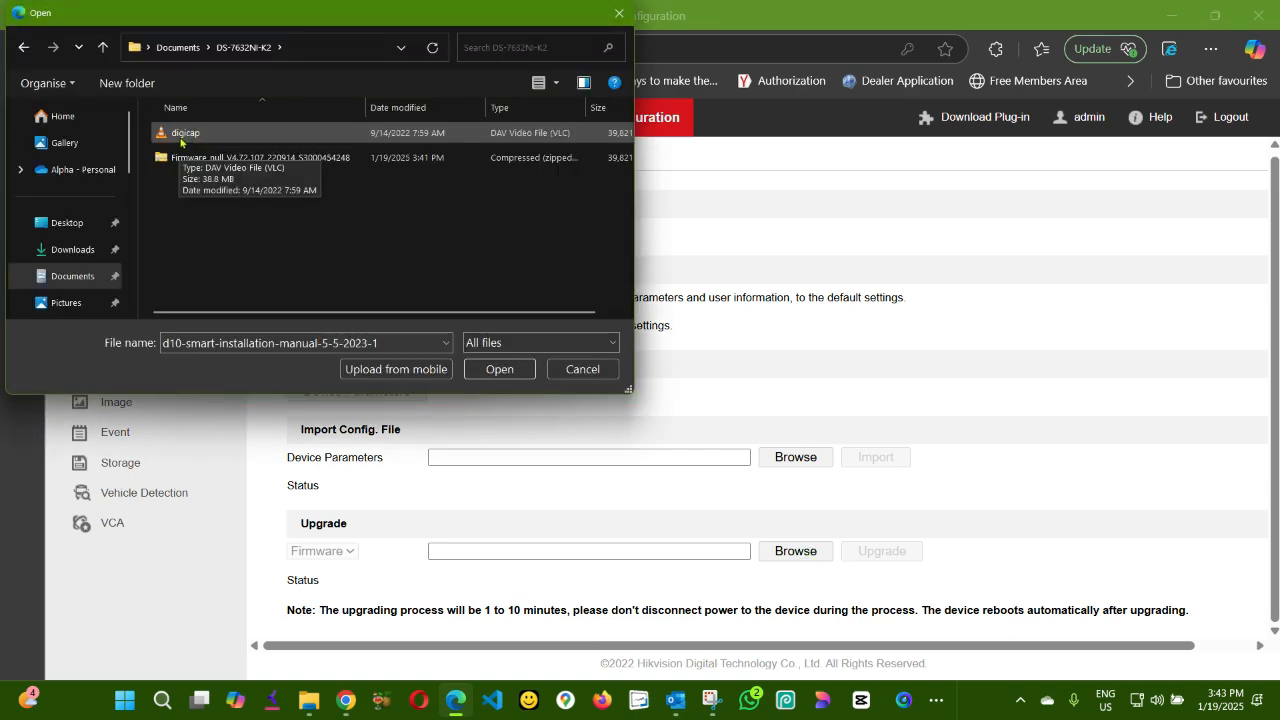
double_click(181, 134)
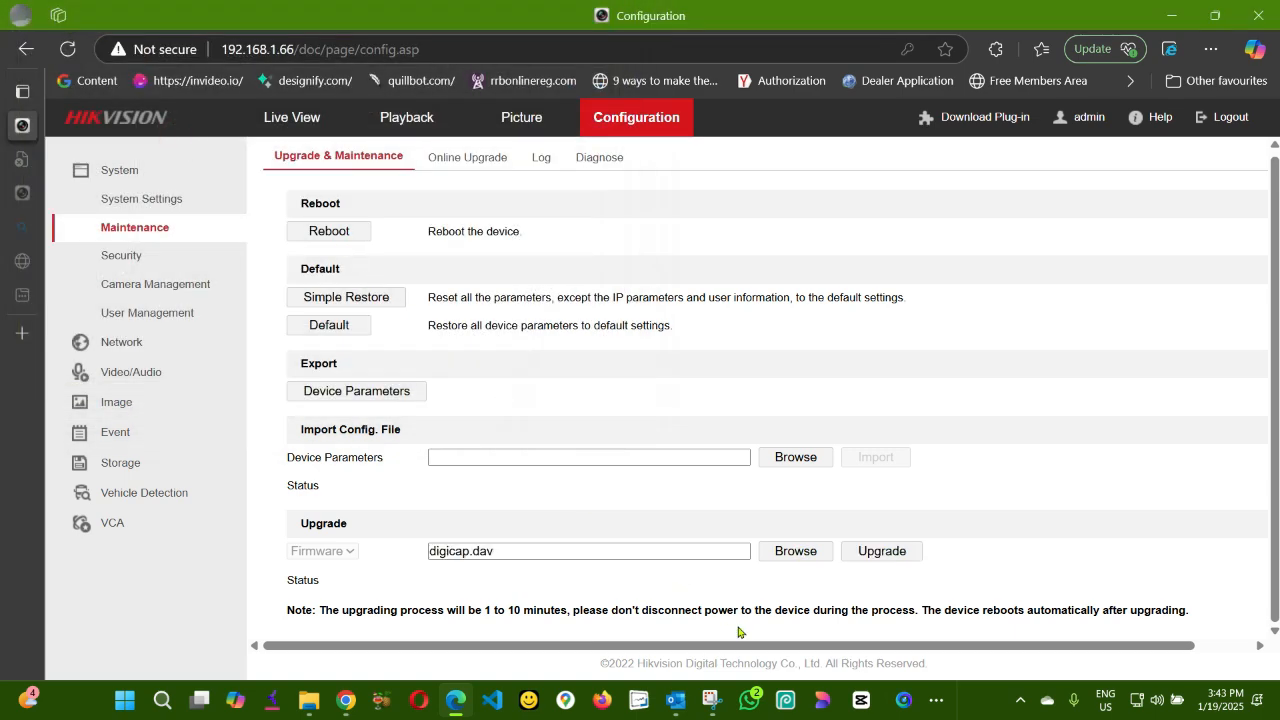
click(885, 554)
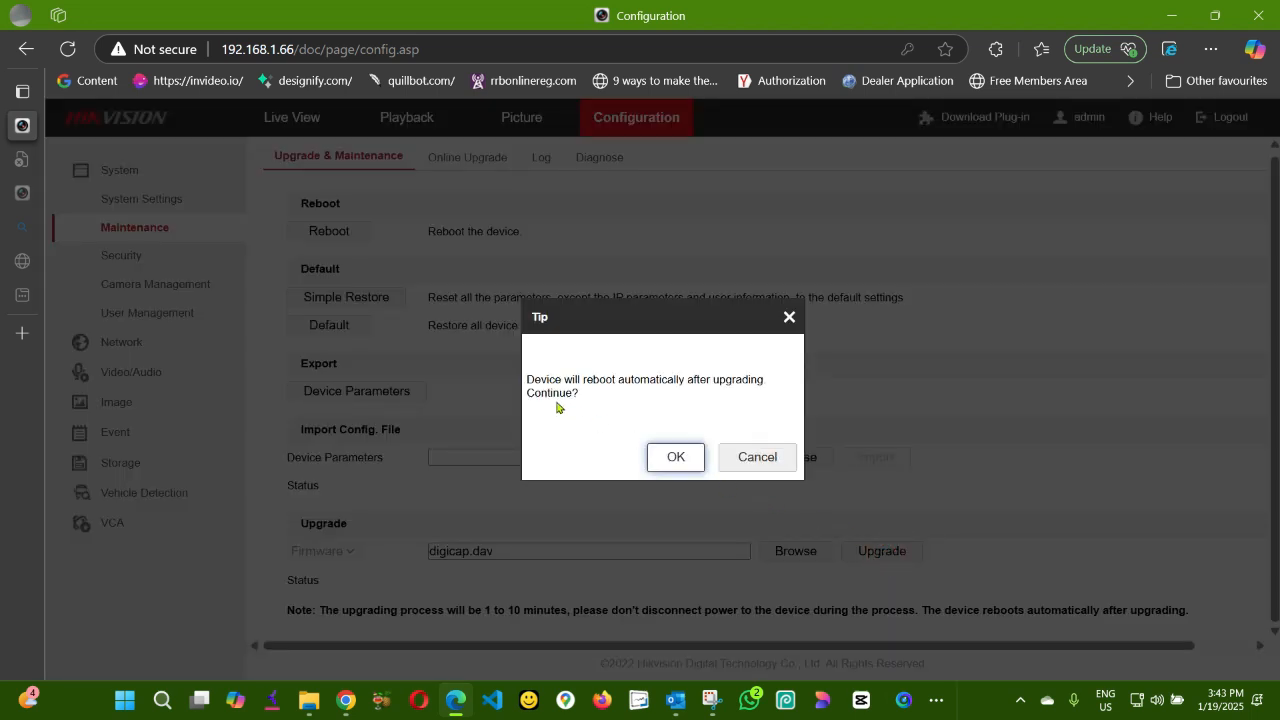
click(666, 470)
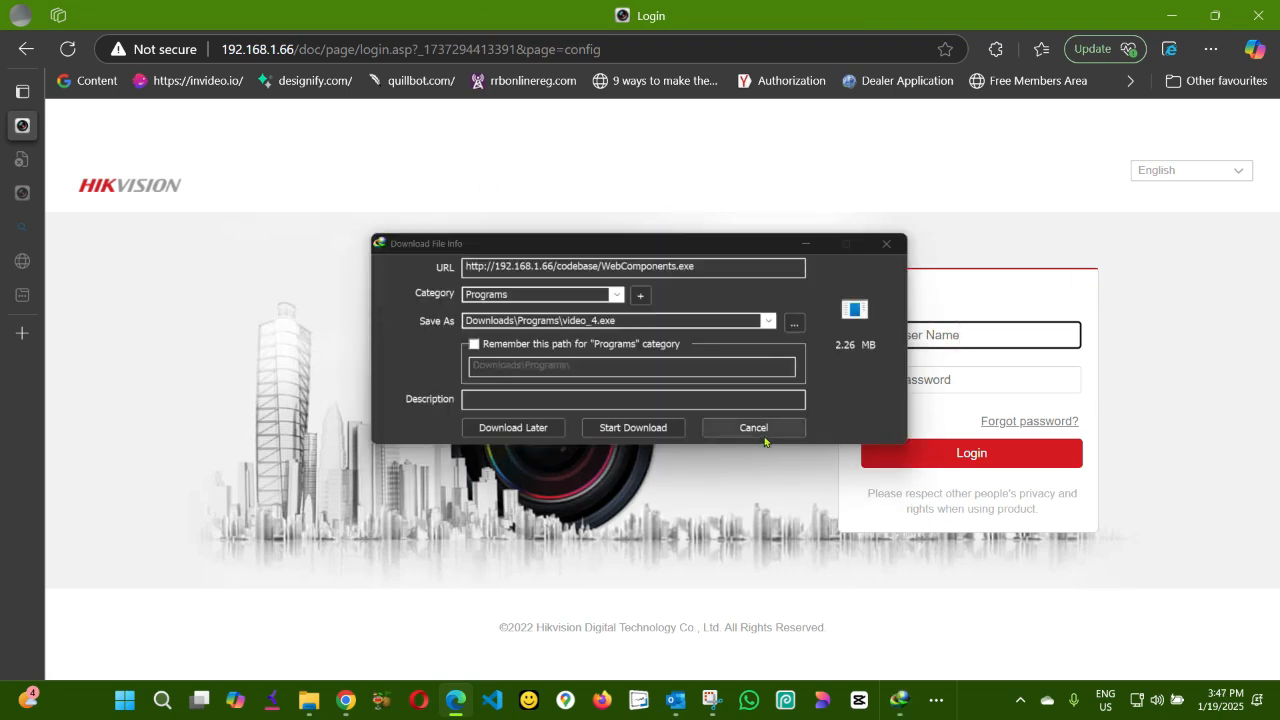
After the reboot, dismiss the download prompt and log back in as admin with the account password.
click(762, 436)
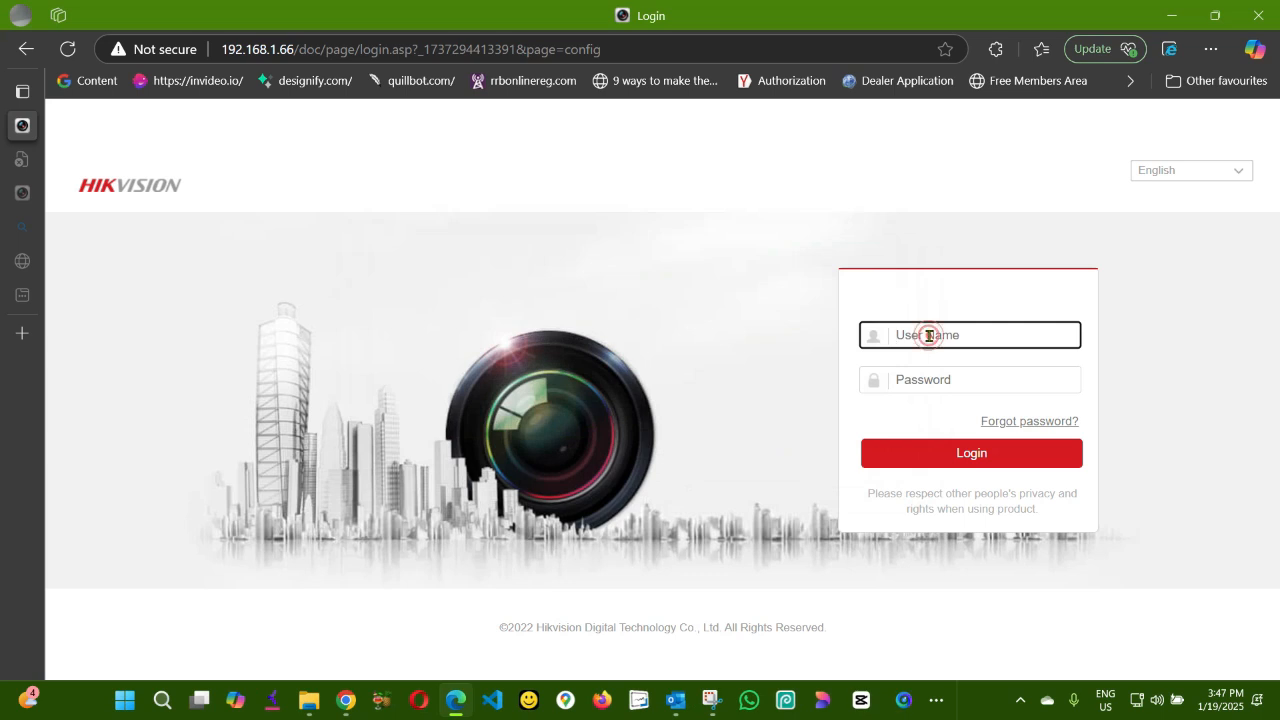
text(admin)
key(Tab)
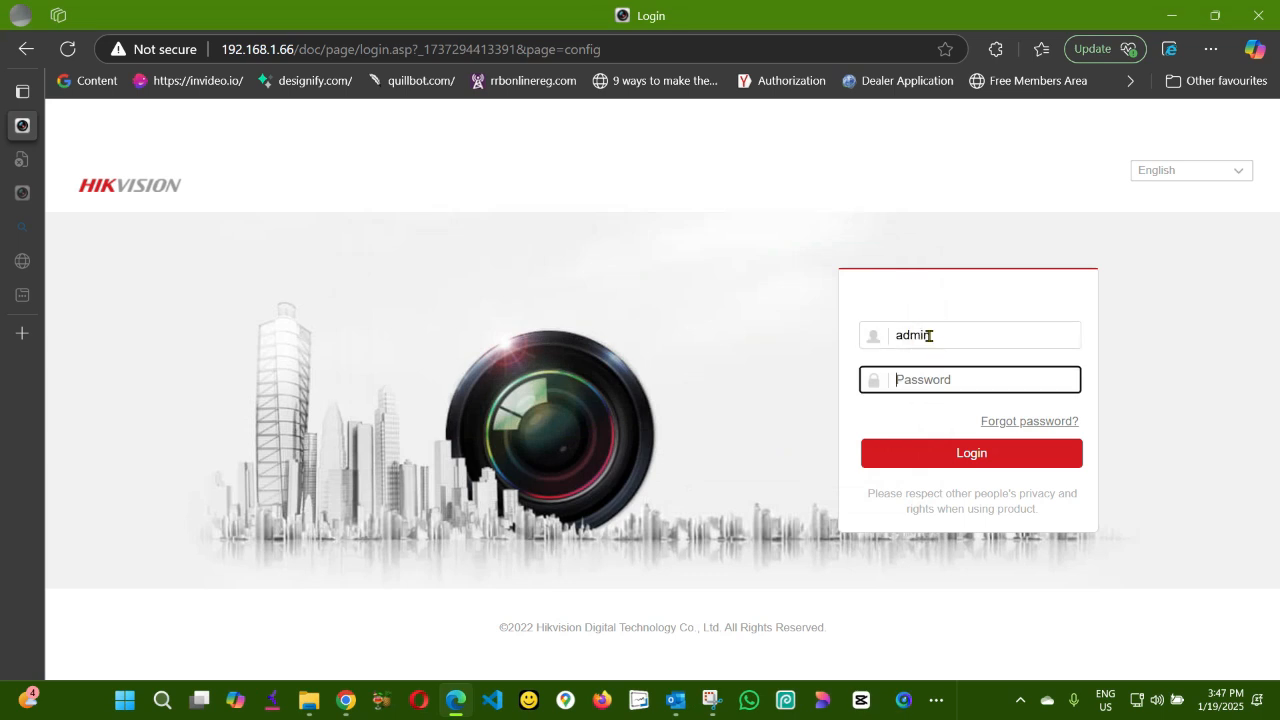
text(********)
click(958, 462)
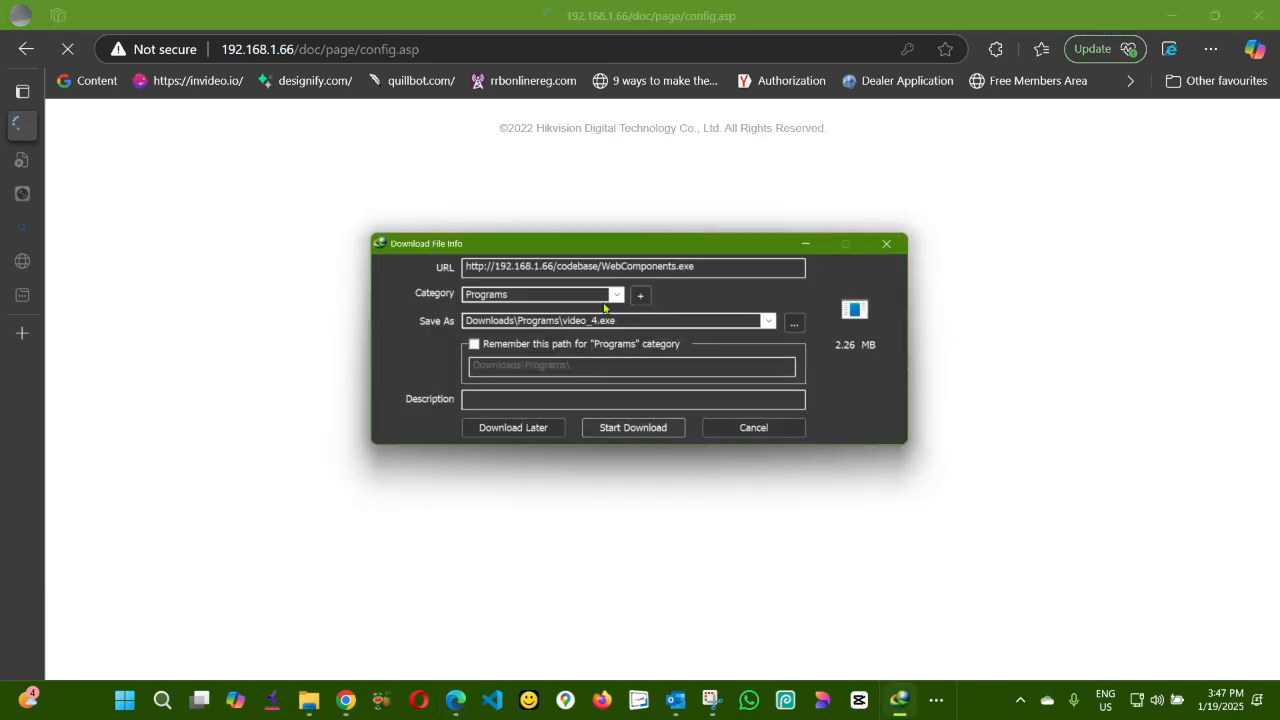
Open System Settings and compare the NVR's firmware version with the latest firmware listed on the product page.
click(764, 429)
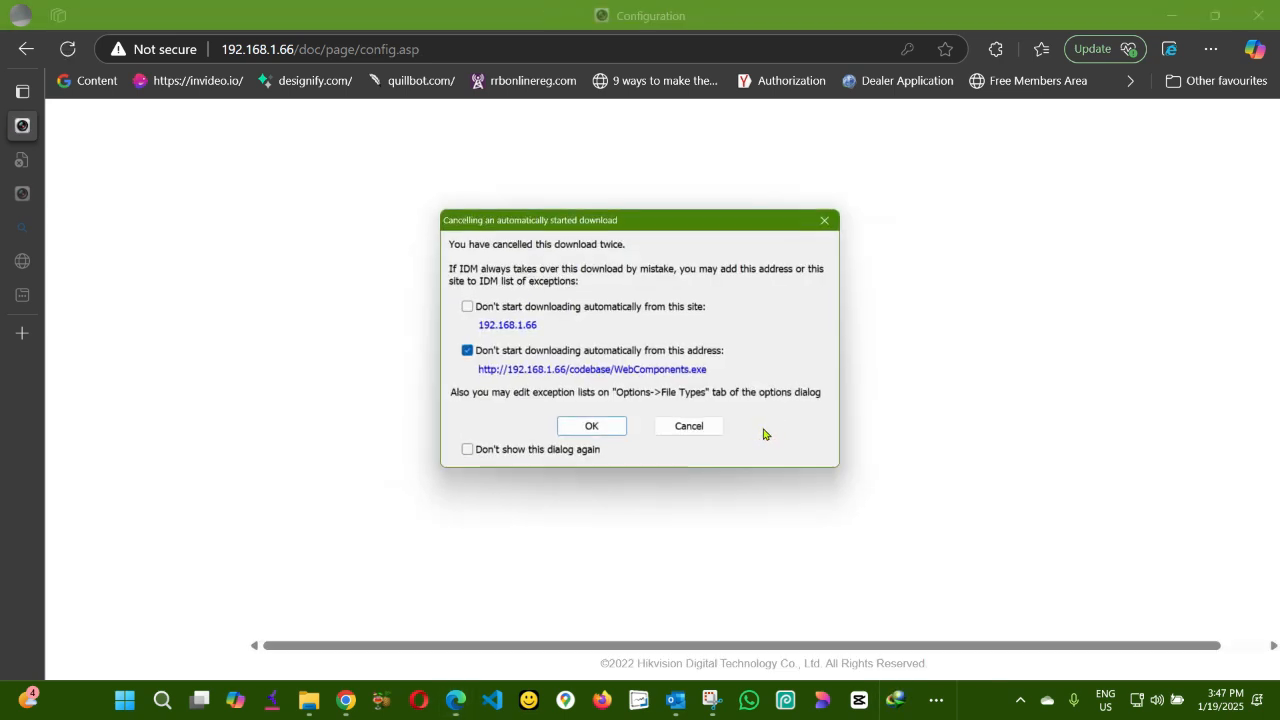
click(695, 429)
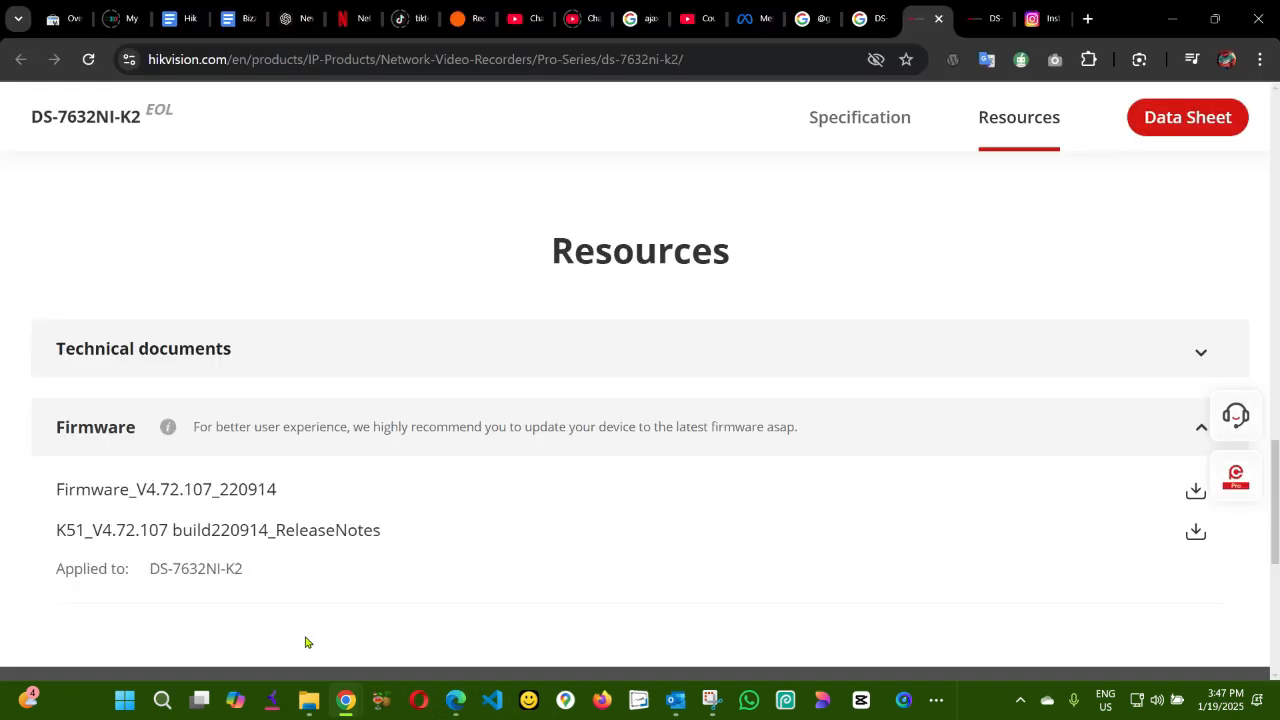
click(346, 700)
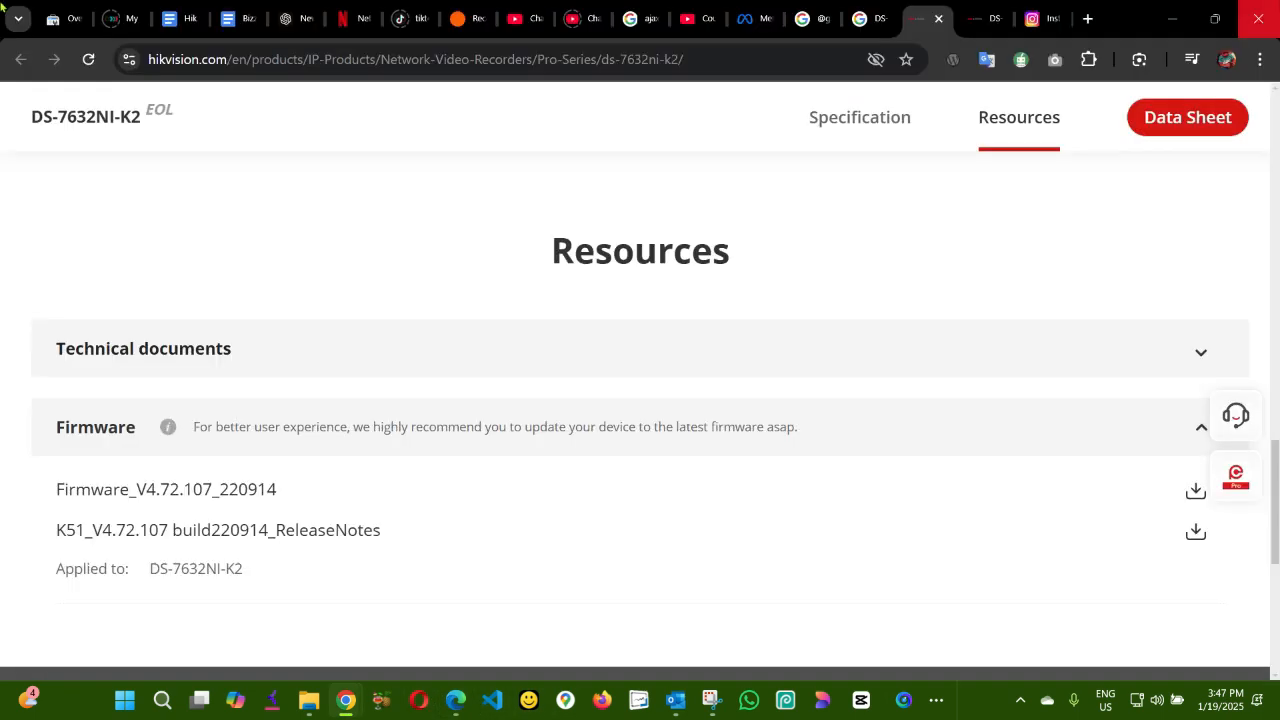
click(1184, 20)
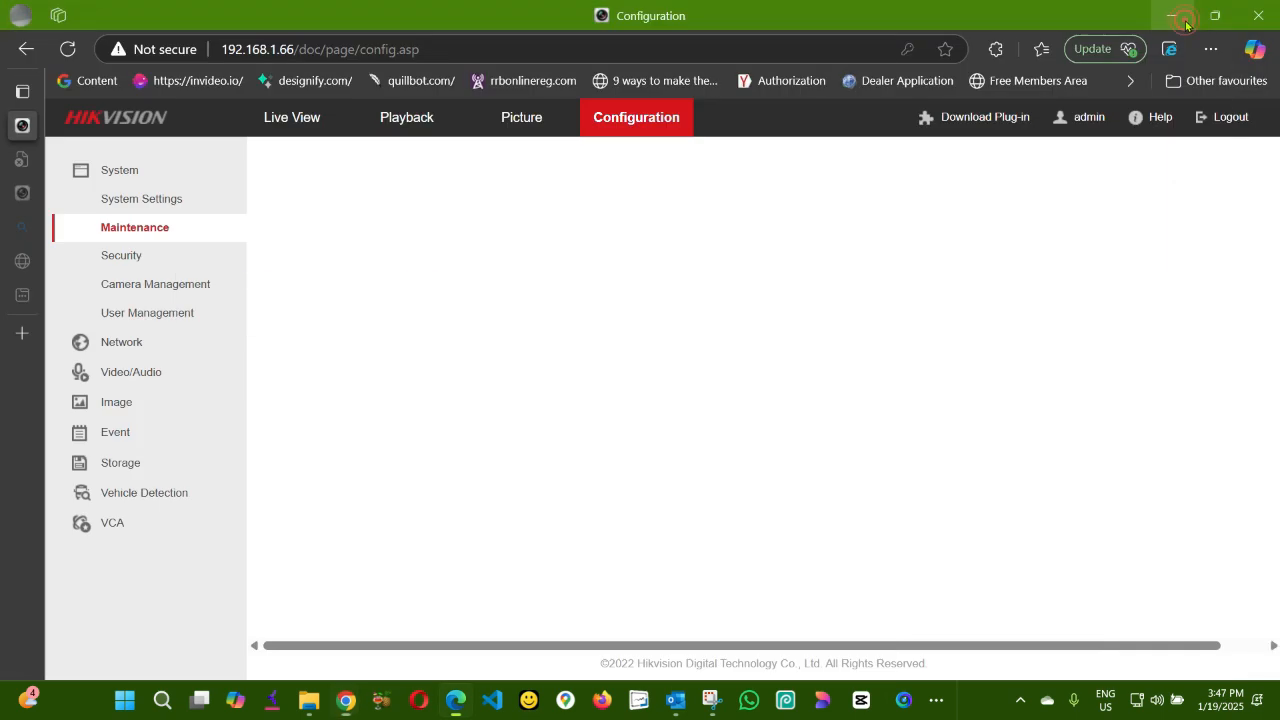
click(150, 205)
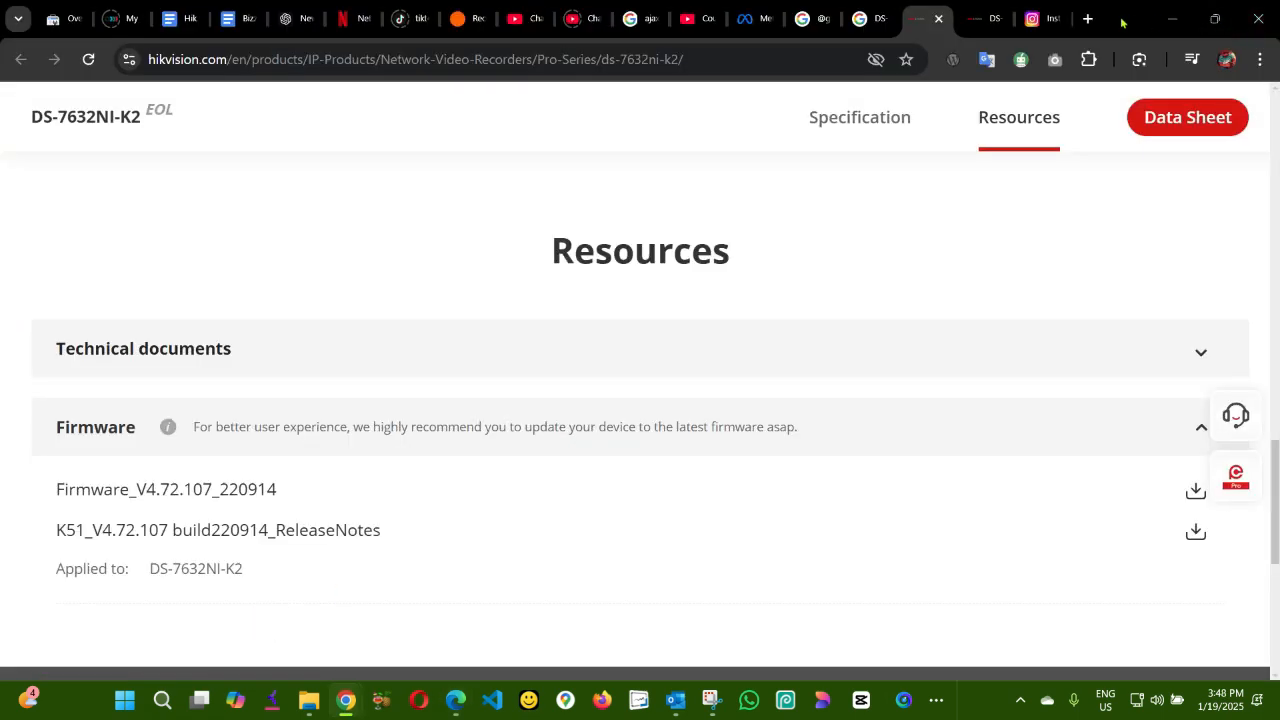
drag(1124, 24, 1116, 94)
drag(912, 256, 909, 274)
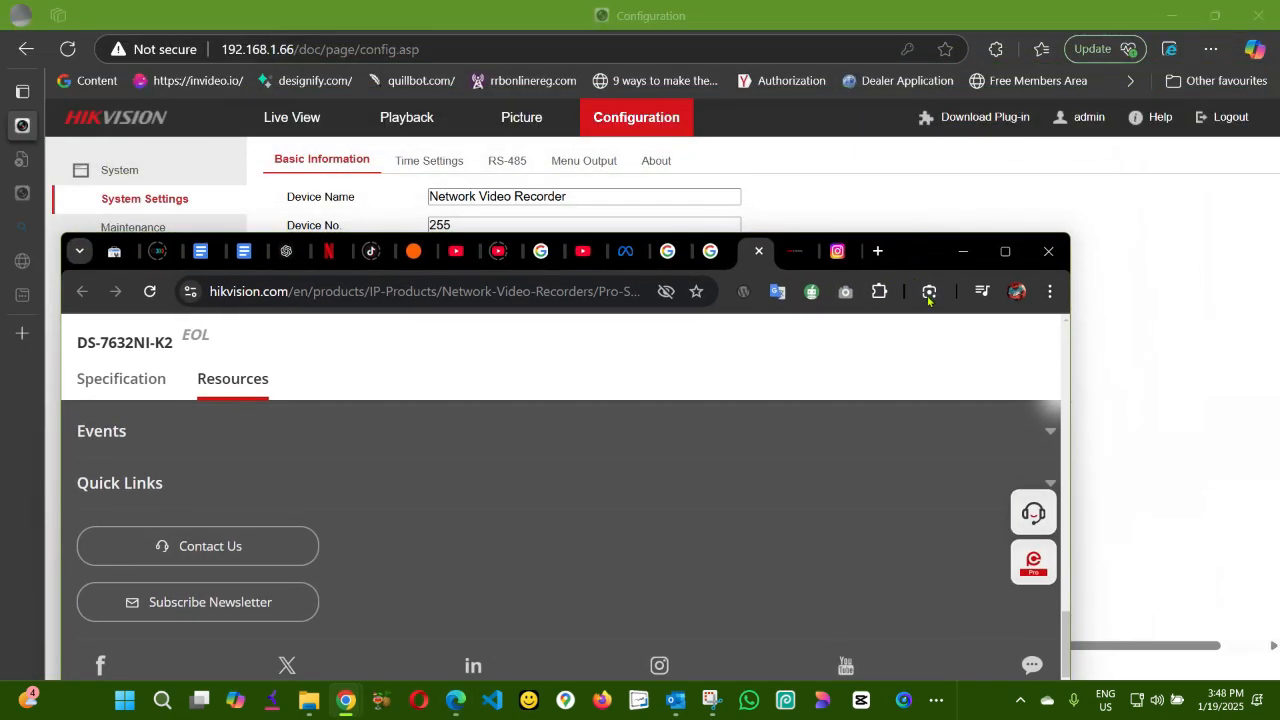
scroll(929, 337, down, 2)
scroll(927, 347, up, 5)
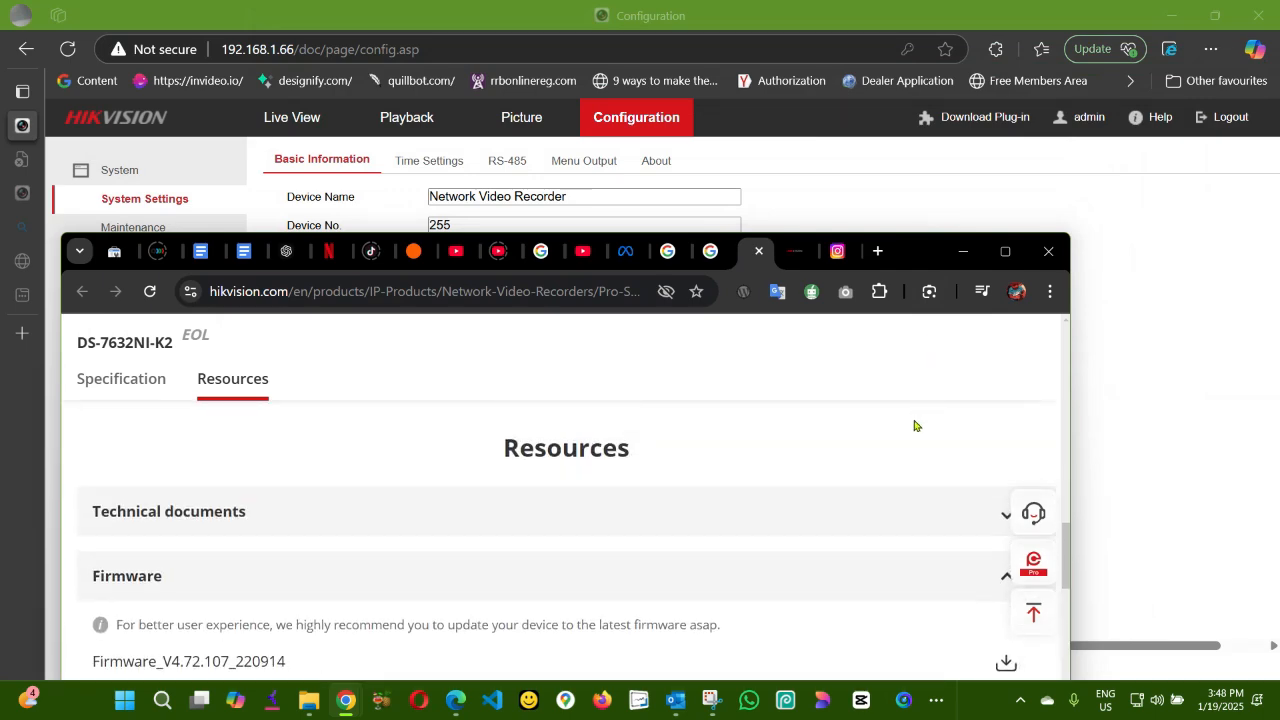
scroll(914, 423, down, 1)
drag(909, 249, 1176, 344)
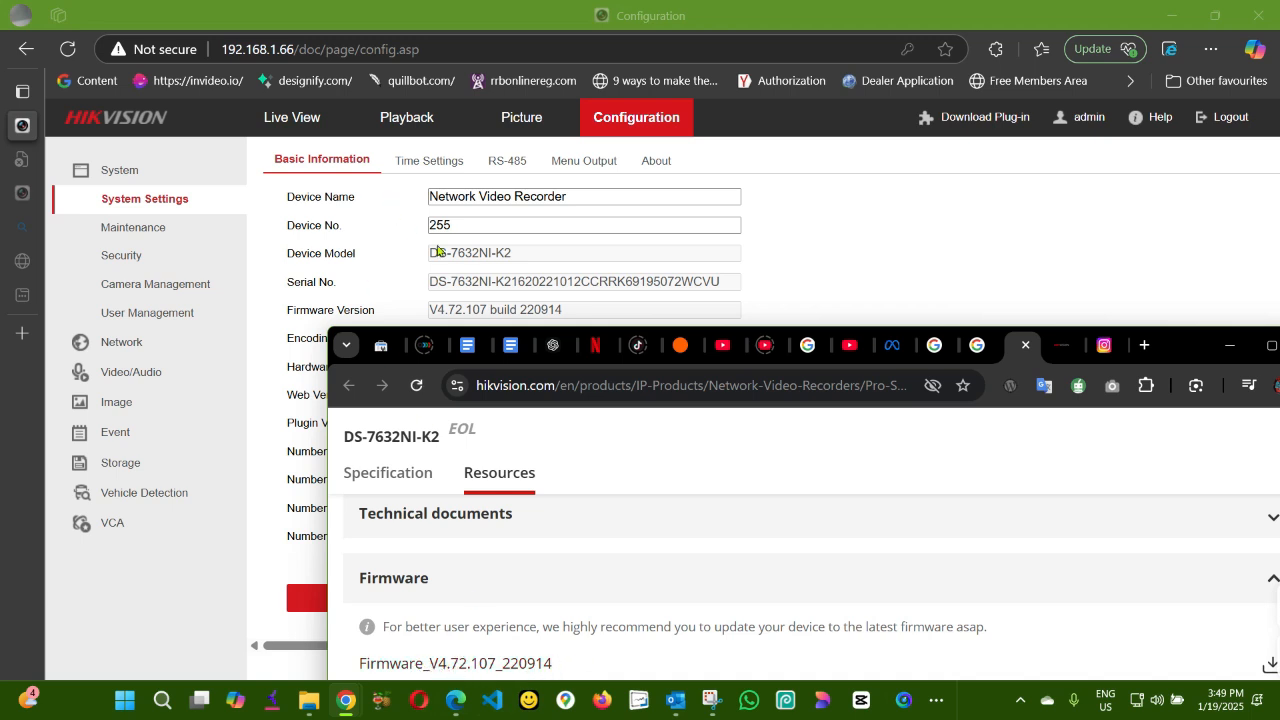
click(420, 286)
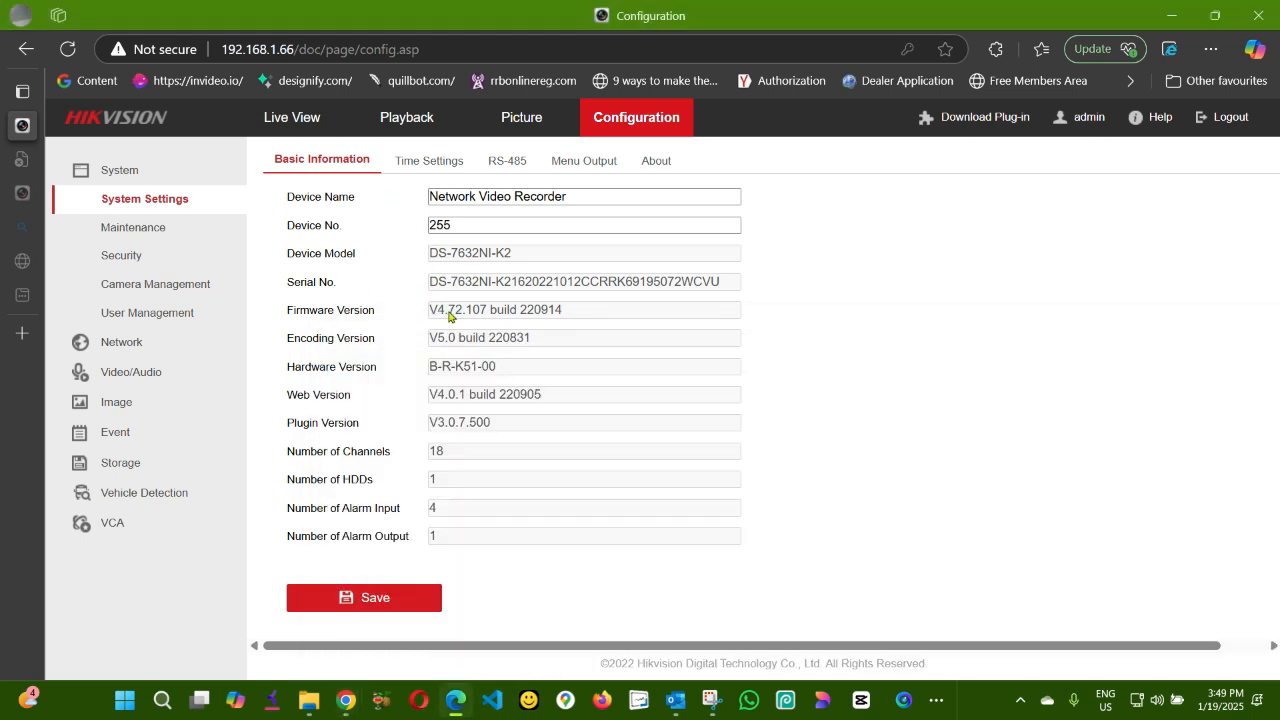